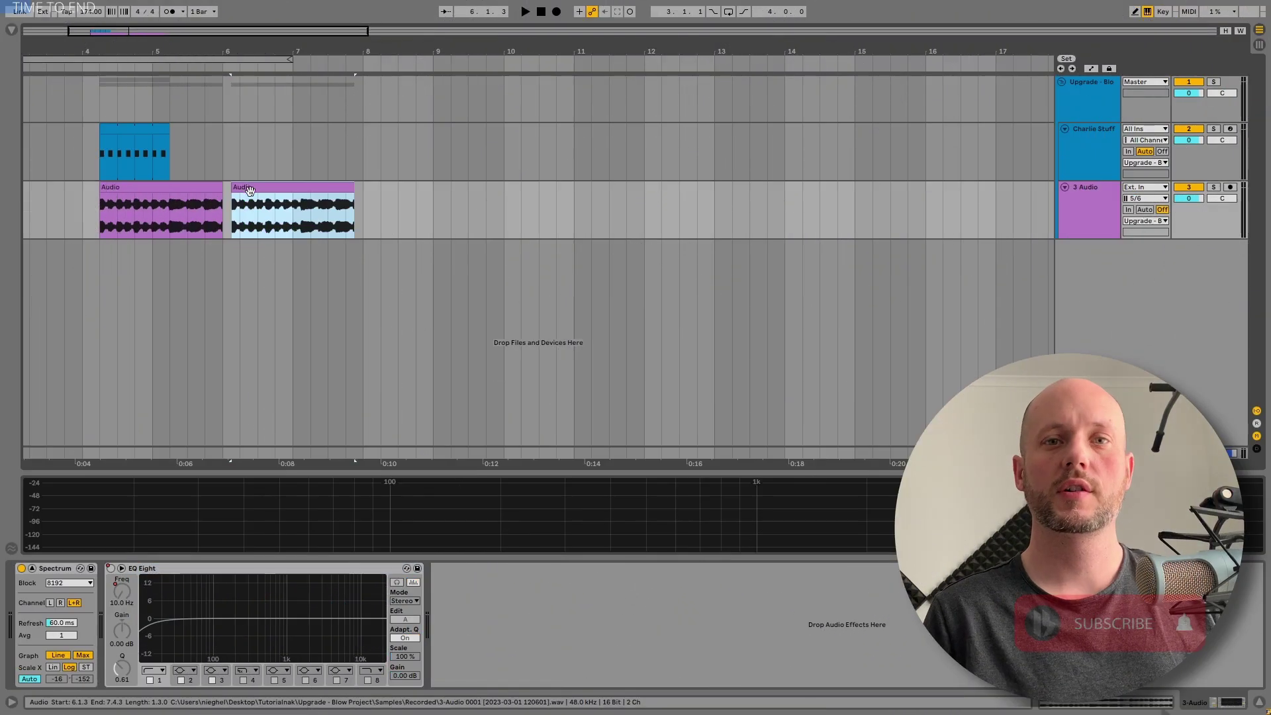
Play back the second audio clip on the 3 Audio track and compare it with the first clip.
{"action": "key", "text": "space"}
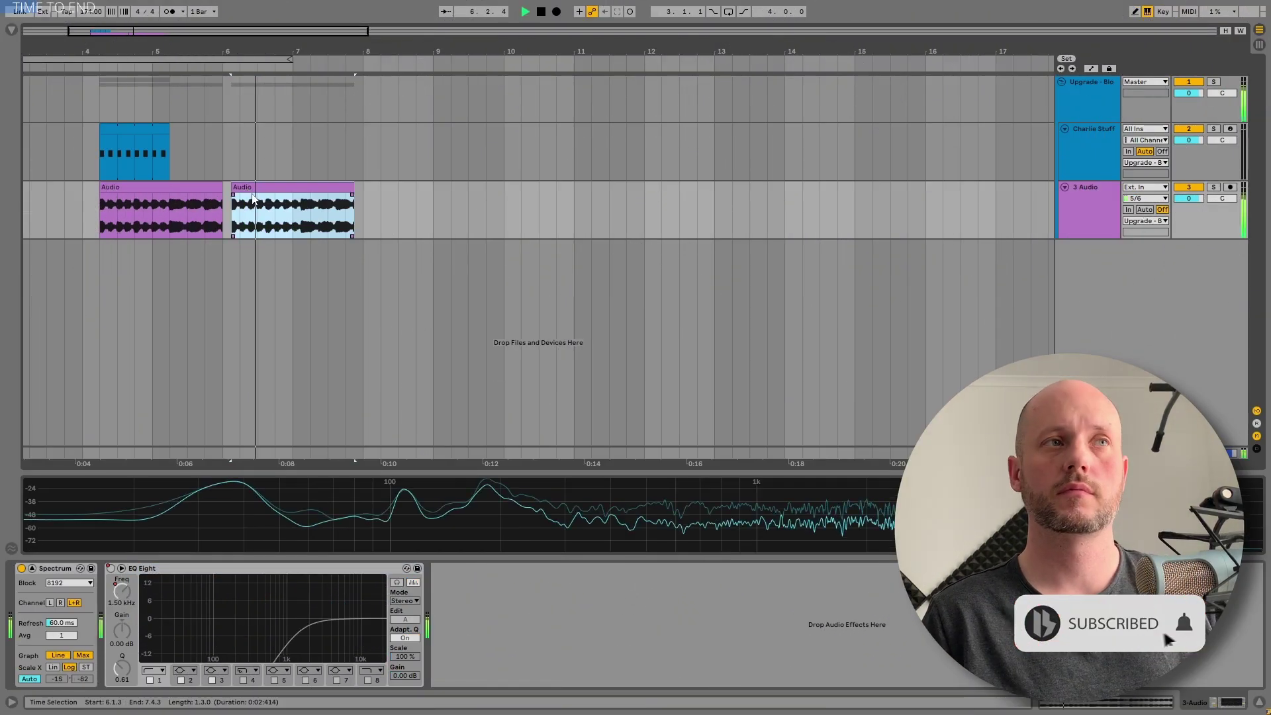
{"action": "key", "text": "space"}
{"action": "left_click", "coordinate": [176, 189]}
{"action": "key", "text": "space"}
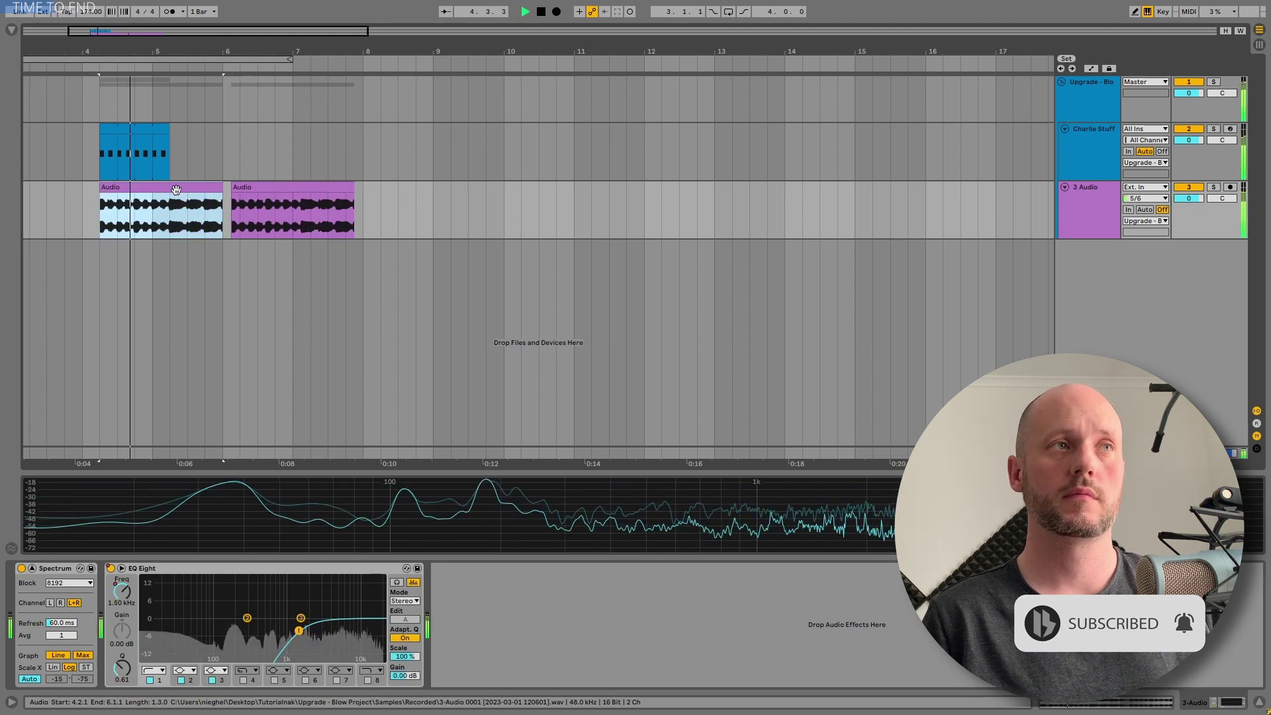
{"action": "key", "text": "space"}
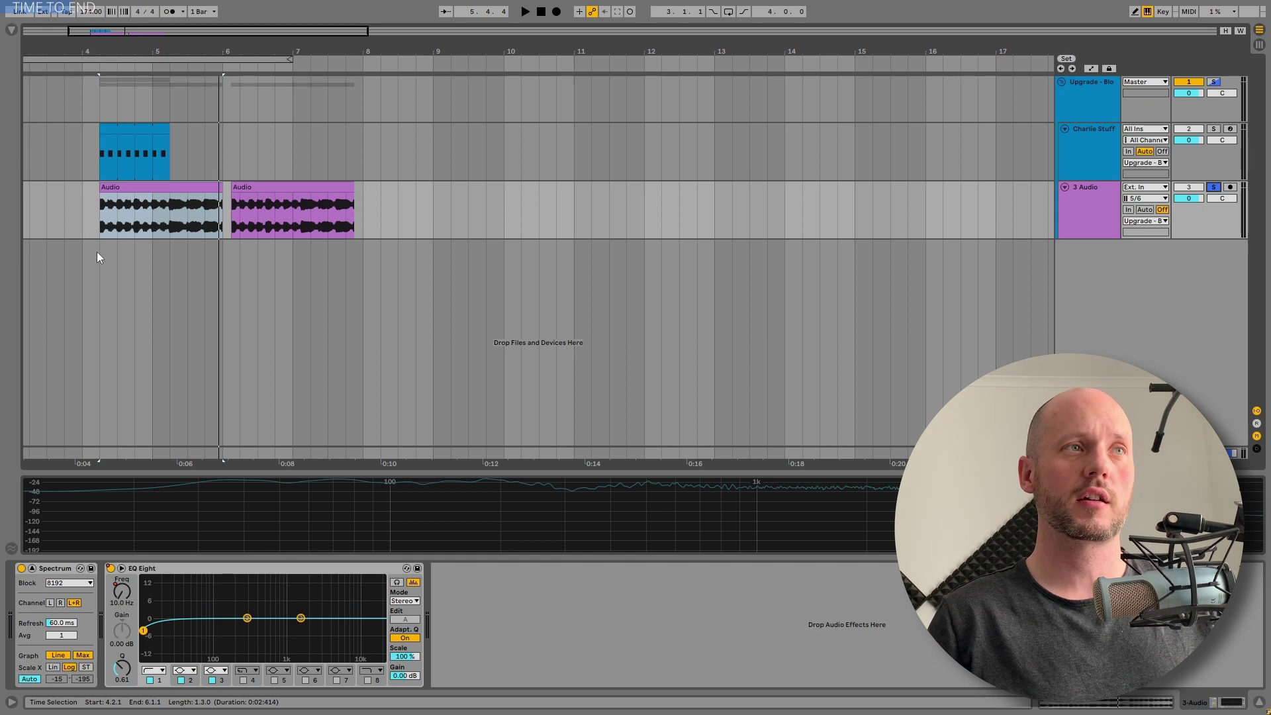
Replay the first audio clip with the 3 Audio track soloed to hear it in isolation.
{"action": "key", "text": "space"}
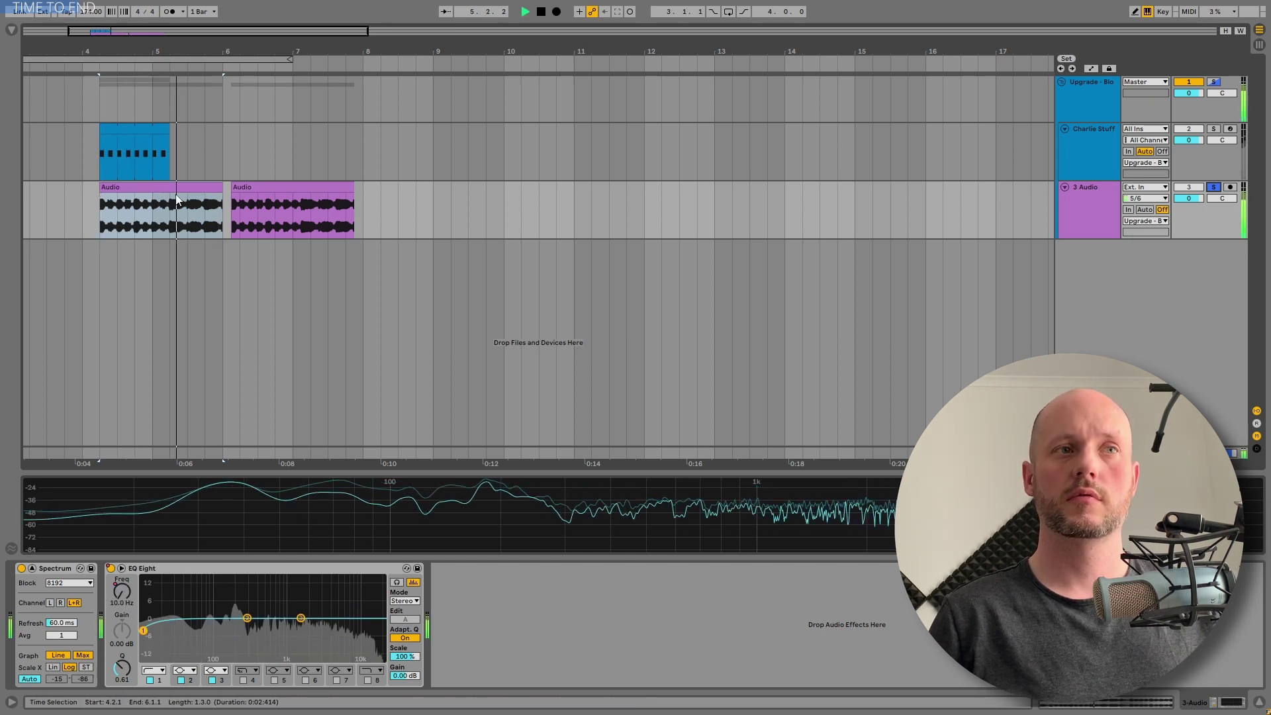
{"action": "key", "text": "space"}
{"action": "key", "text": "space"}
{"action": "key", "text": "space"}
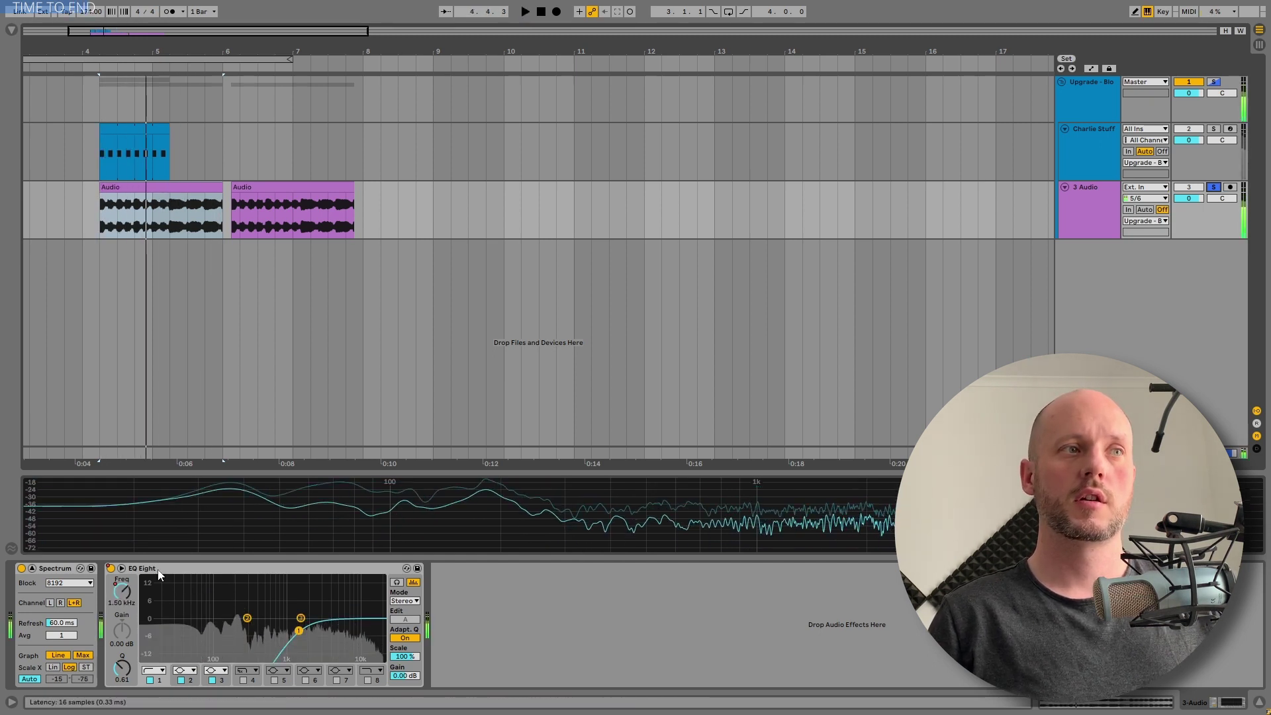
Examine the EQ Eight automation on the 3 Audio track during playback, showing the automation lanes only temporarily.
{"action": "left_click", "coordinate": [159, 571]}
{"action": "key", "text": "space"}
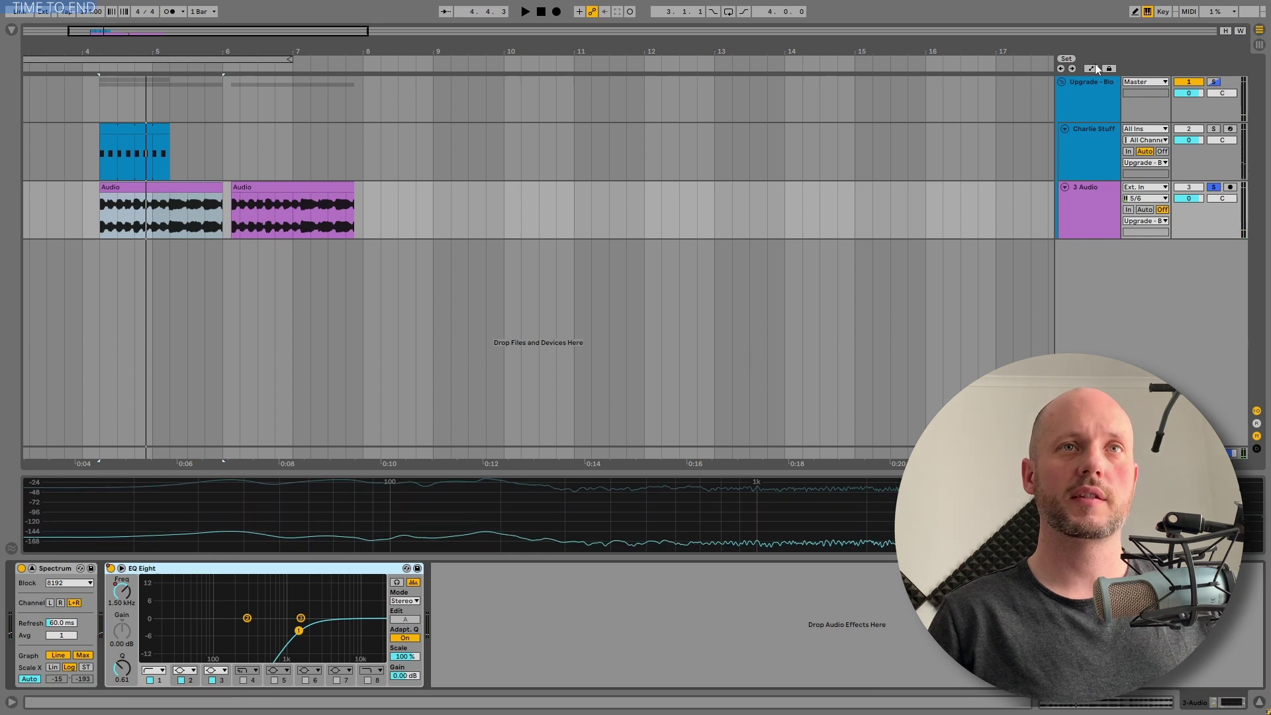
{"action": "left_click", "coordinate": [1093, 68]}
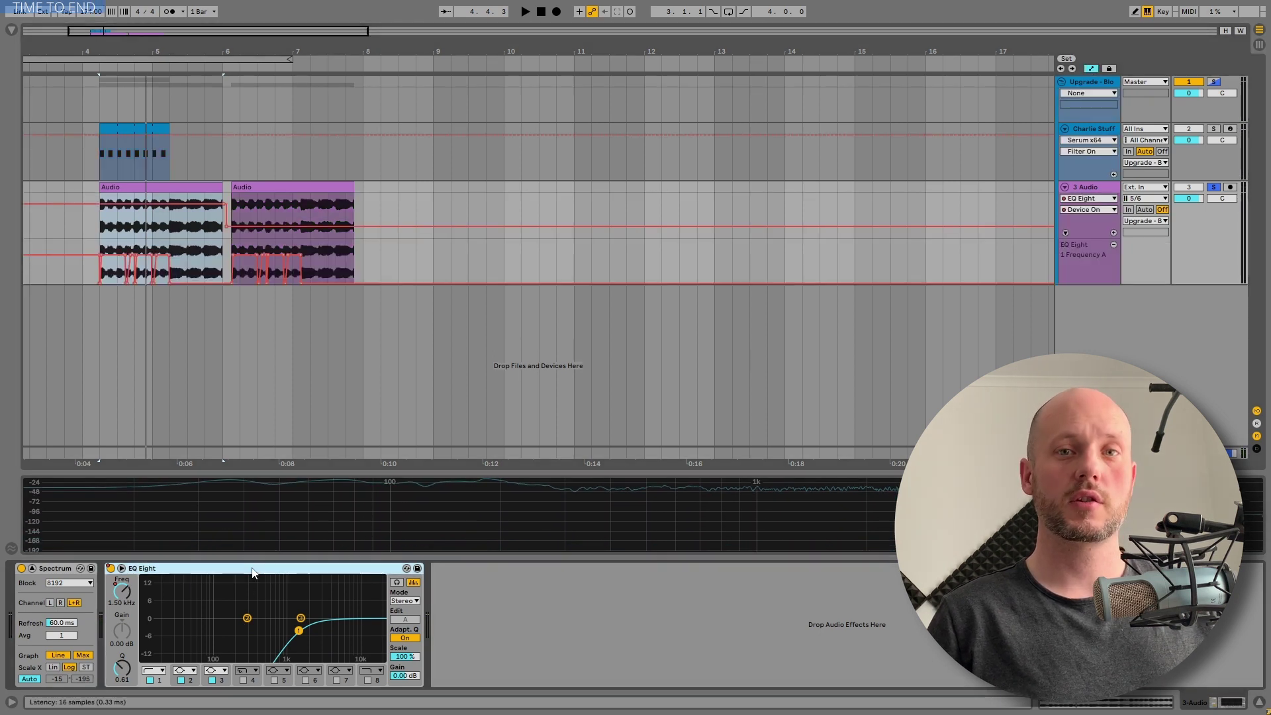
{"action": "key", "text": "space"}
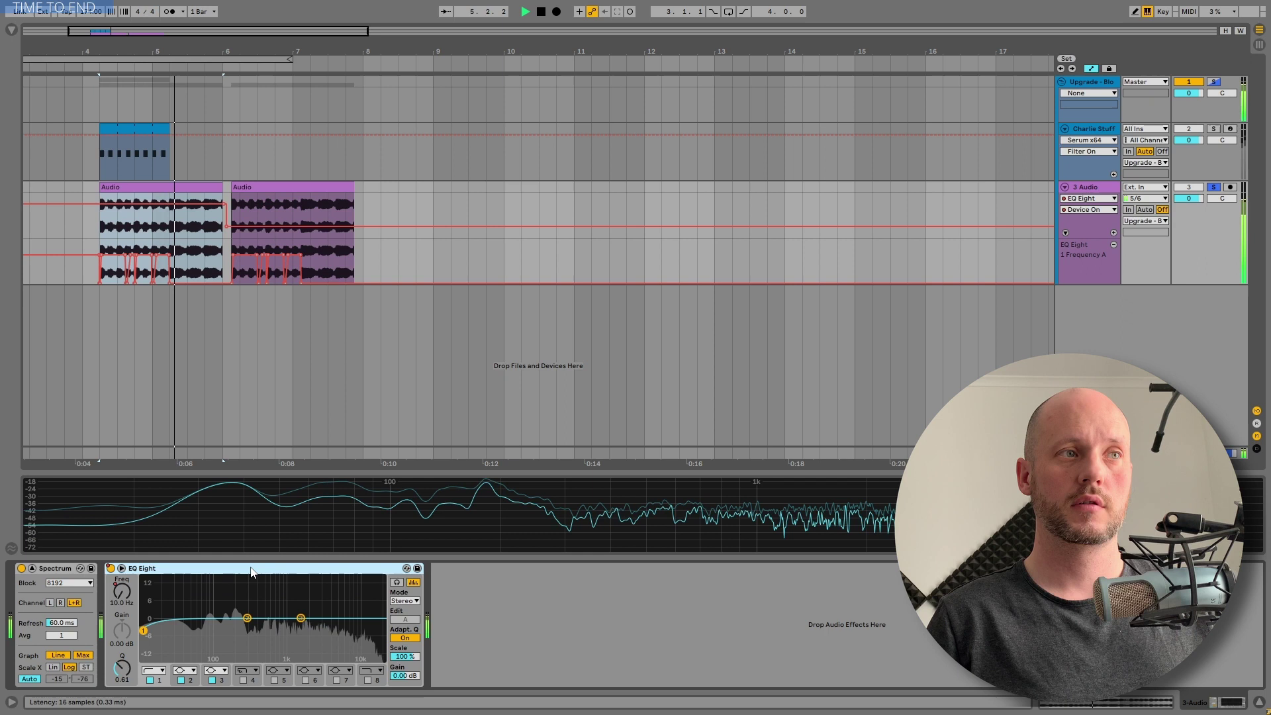
{"action": "key", "text": "space"}
{"action": "left_click", "coordinate": [1092, 69]}
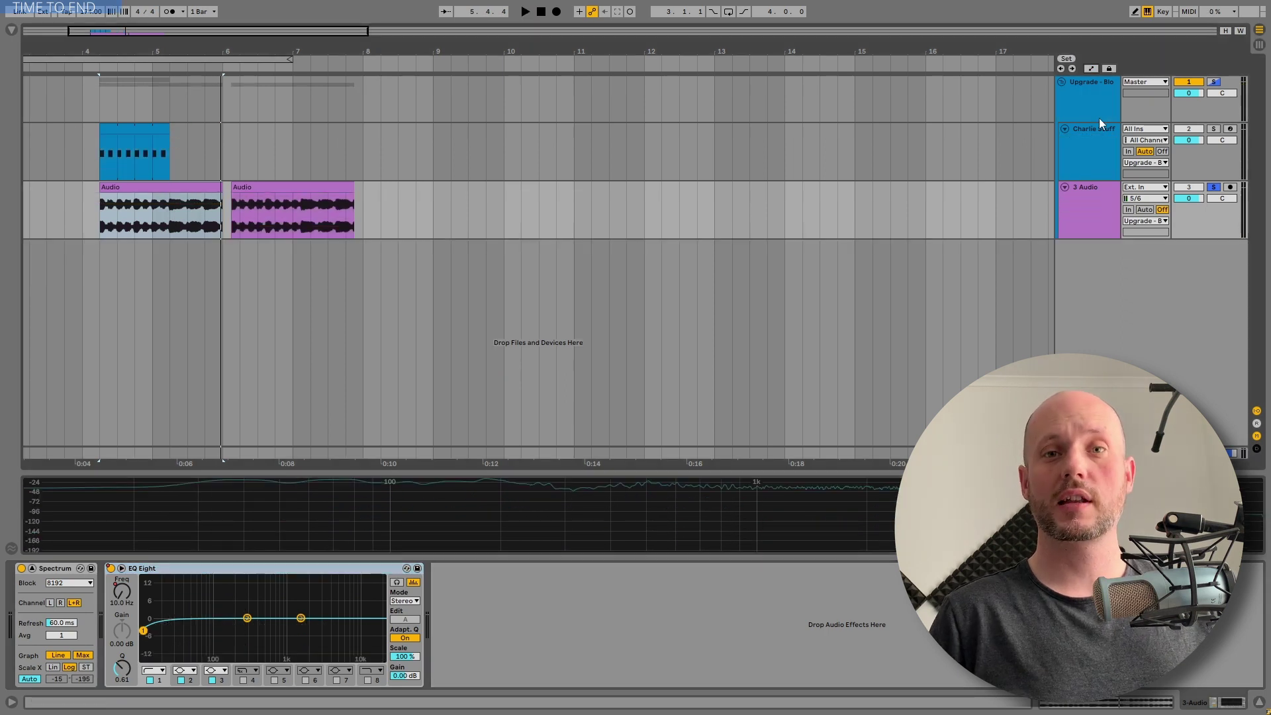
Inspect Serum's oscillator and effects pages on the Charlie Stuff track and open oscillator A's wavetable editor.
{"action": "left_click", "coordinate": [1101, 137]}
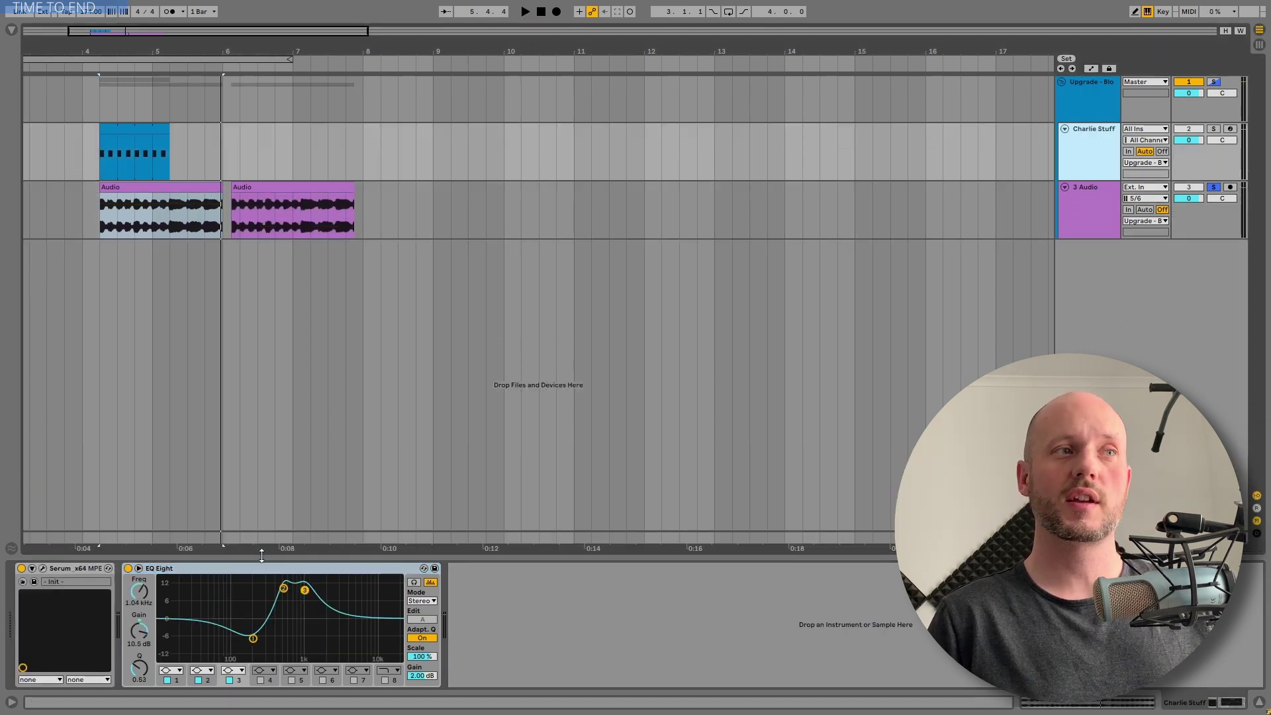
{"action": "left_click", "coordinate": [42, 569]}
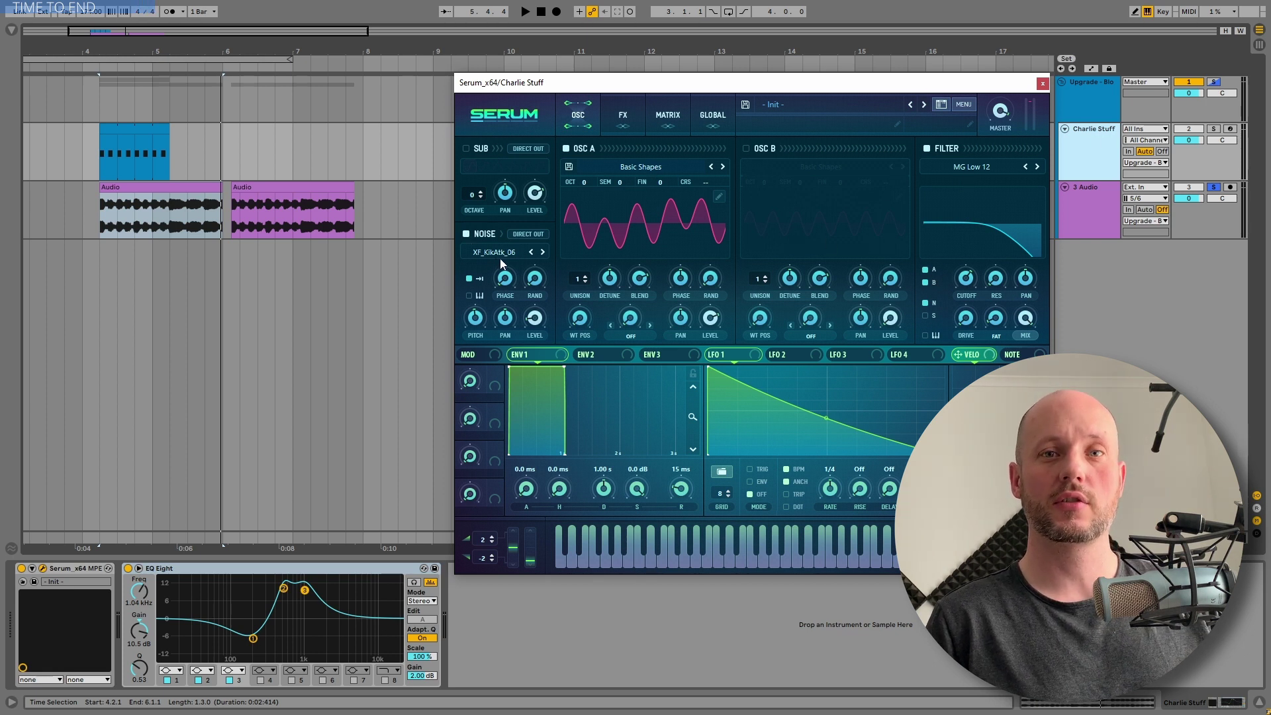
{"action": "left_click", "coordinate": [623, 111]}
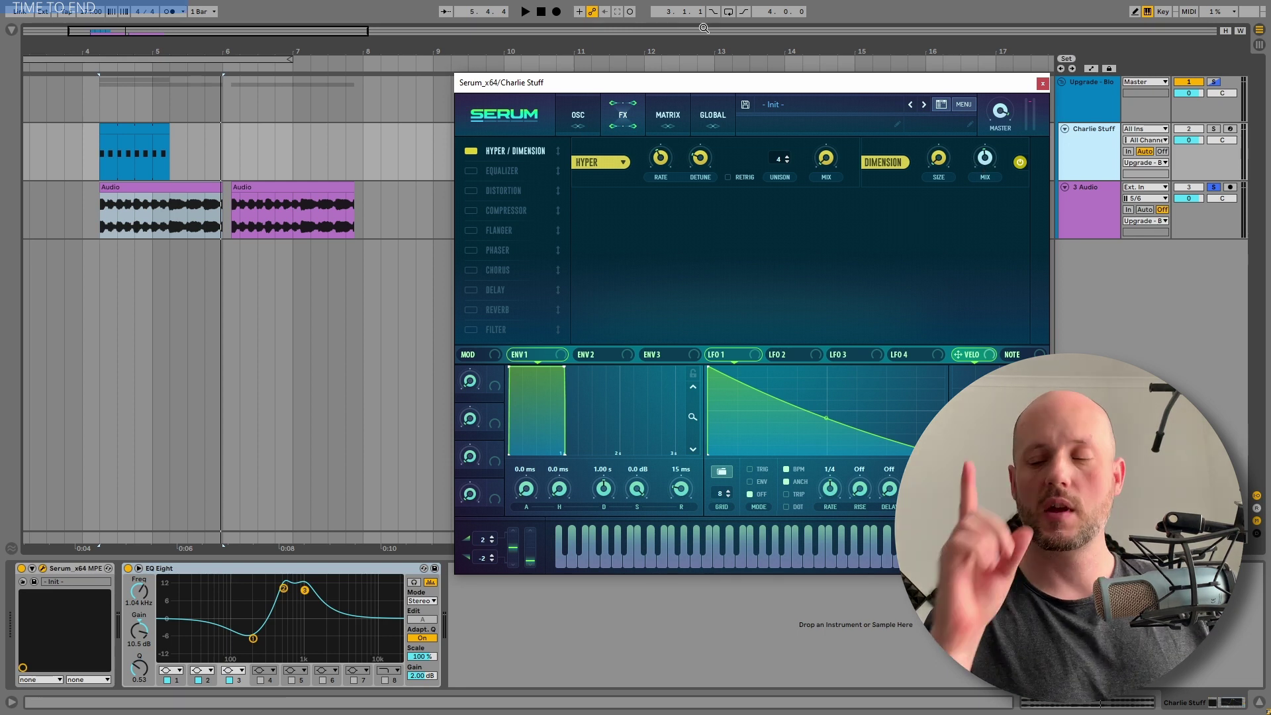
{"action": "left_click", "coordinate": [577, 112]}
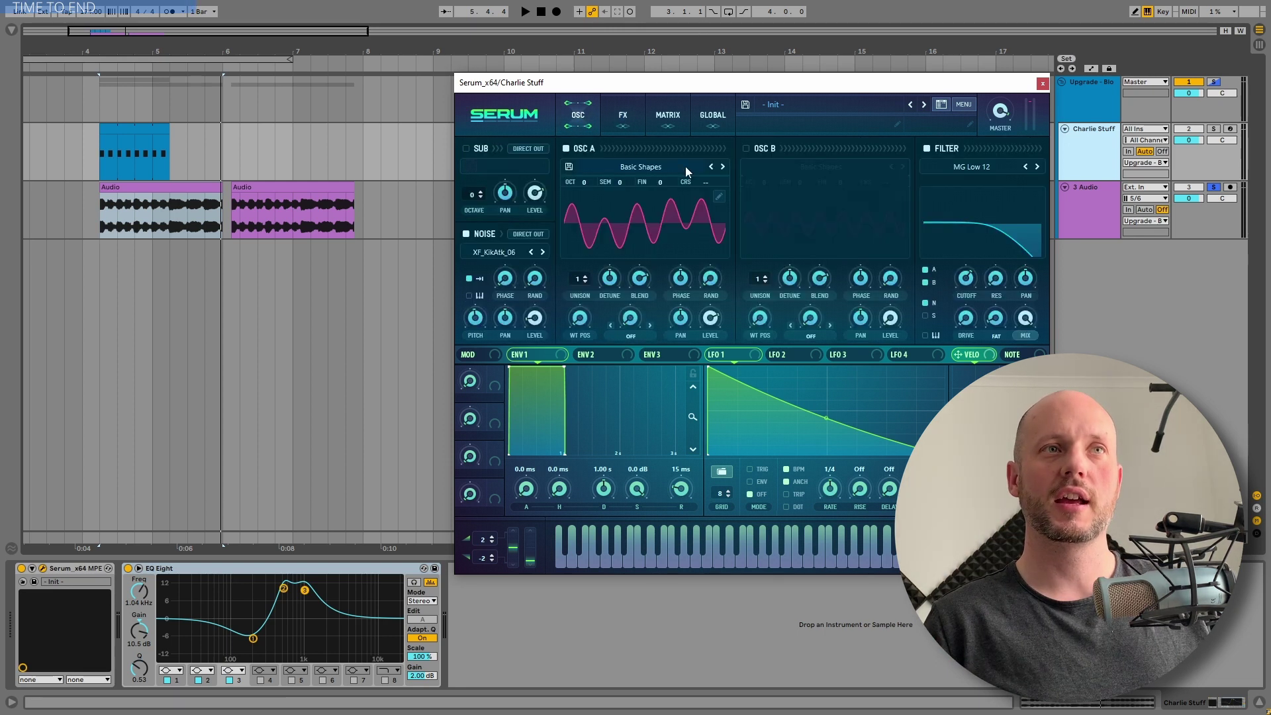
{"action": "left_click", "coordinate": [719, 197]}
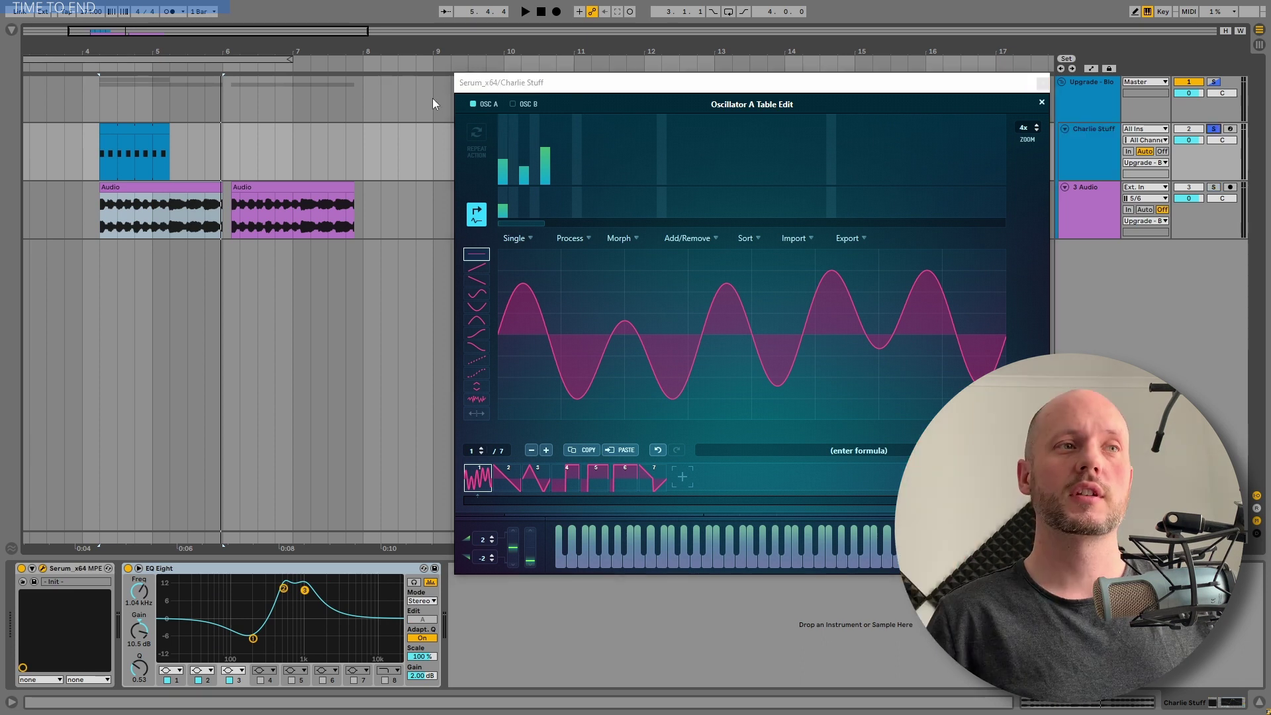
Try removing harmonic bins 3 and 5 from oscillator A's wavetable while playing the Charlie Stuff MIDI clip.
{"action": "left_click", "coordinate": [144, 133]}
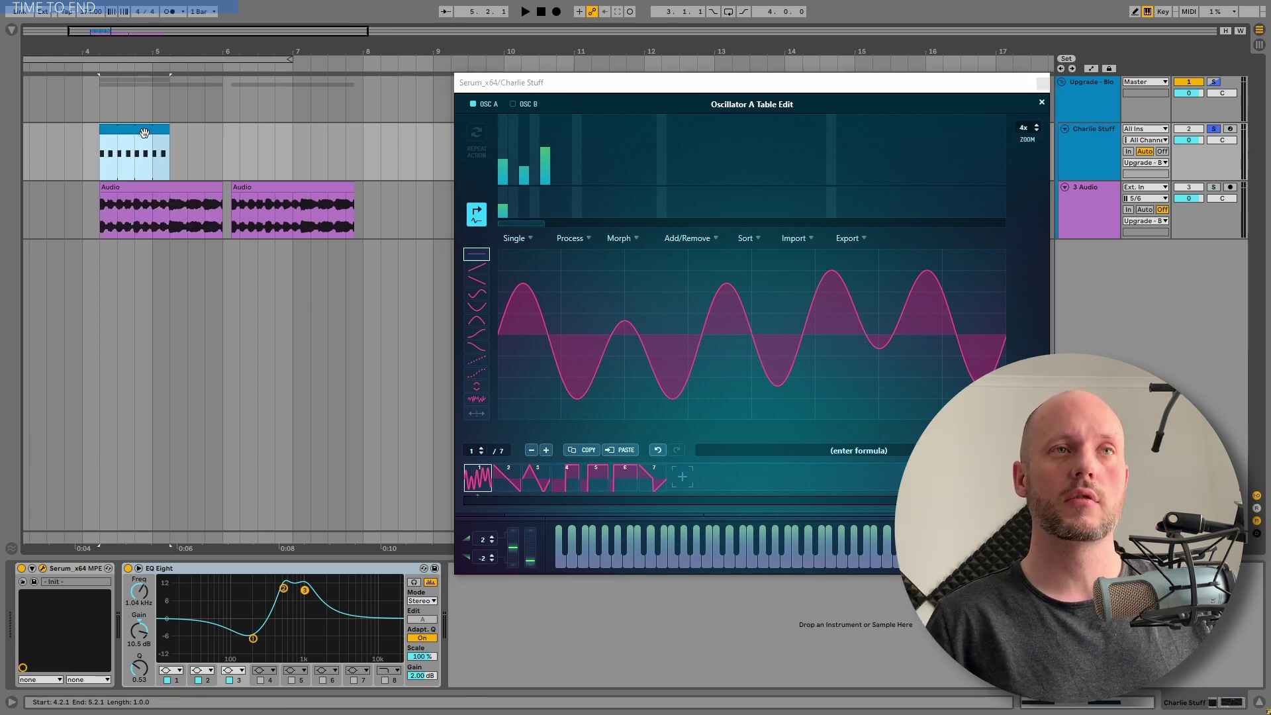
{"action": "key", "text": "space"}
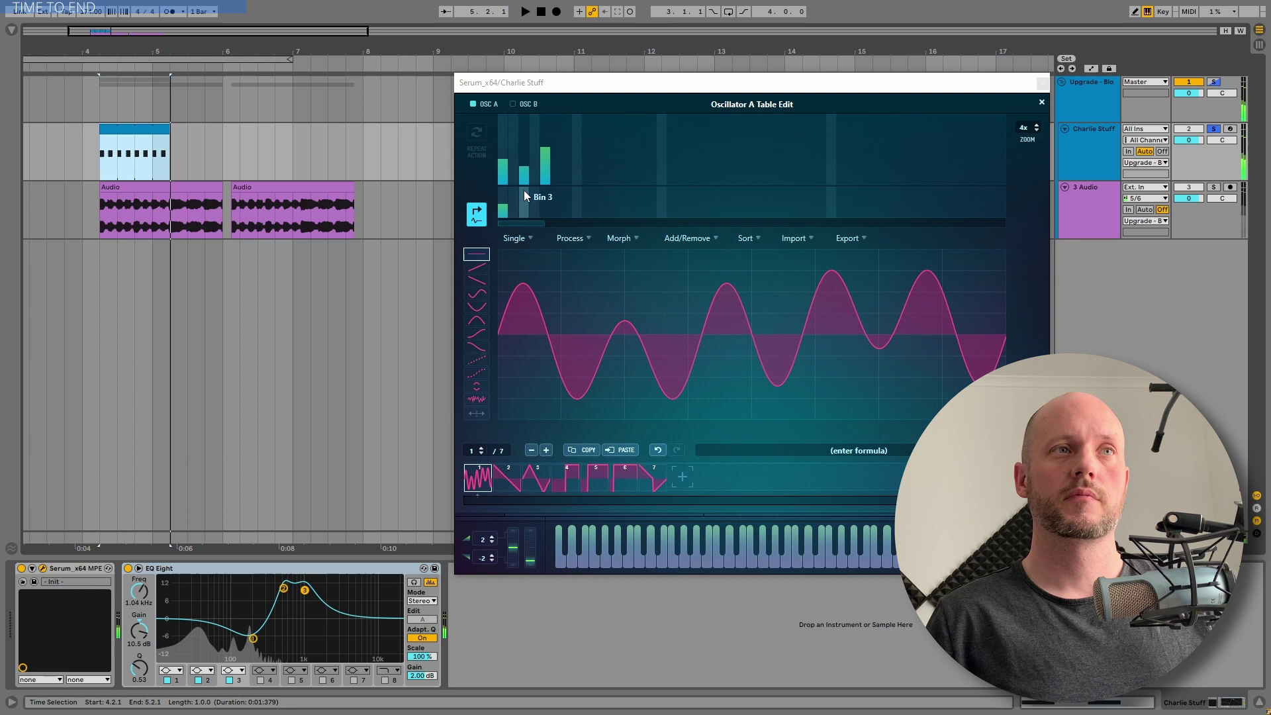
{"action": "left_click_drag", "start_coordinate": [526, 174], "coordinate": [544, 183]}
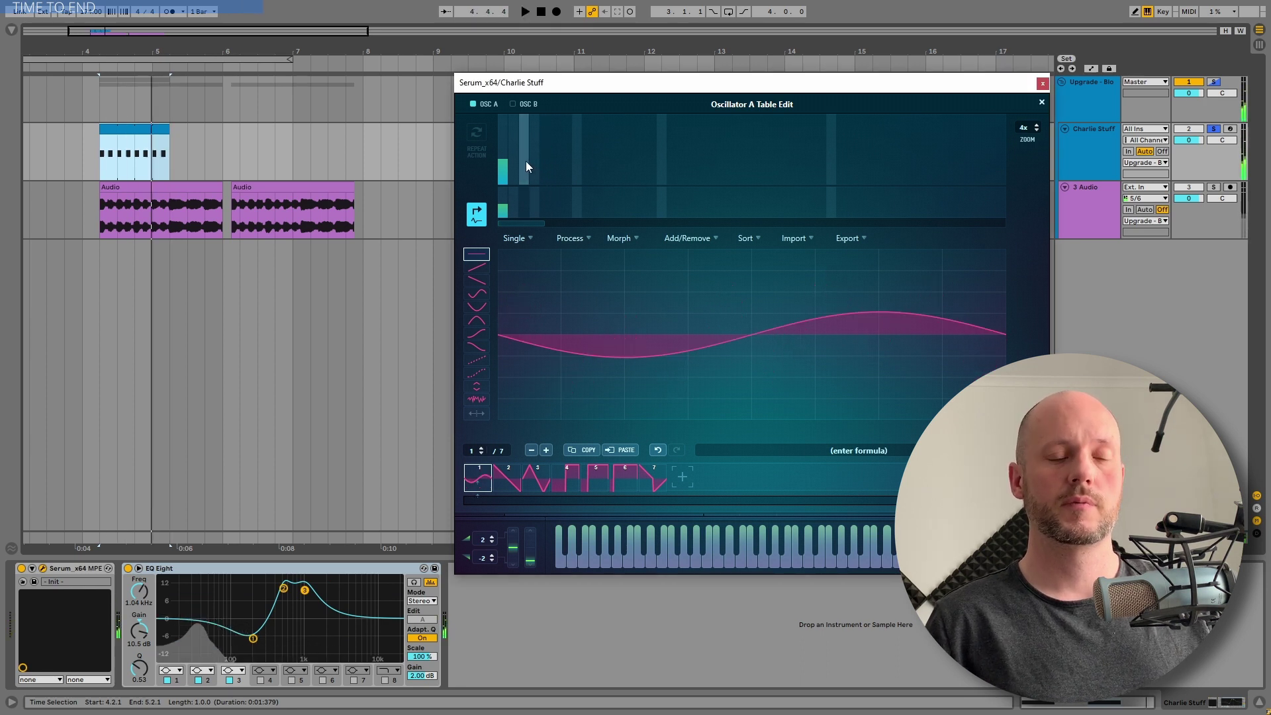
{"action": "left_click", "coordinate": [658, 452]}
{"action": "key", "text": "space"}
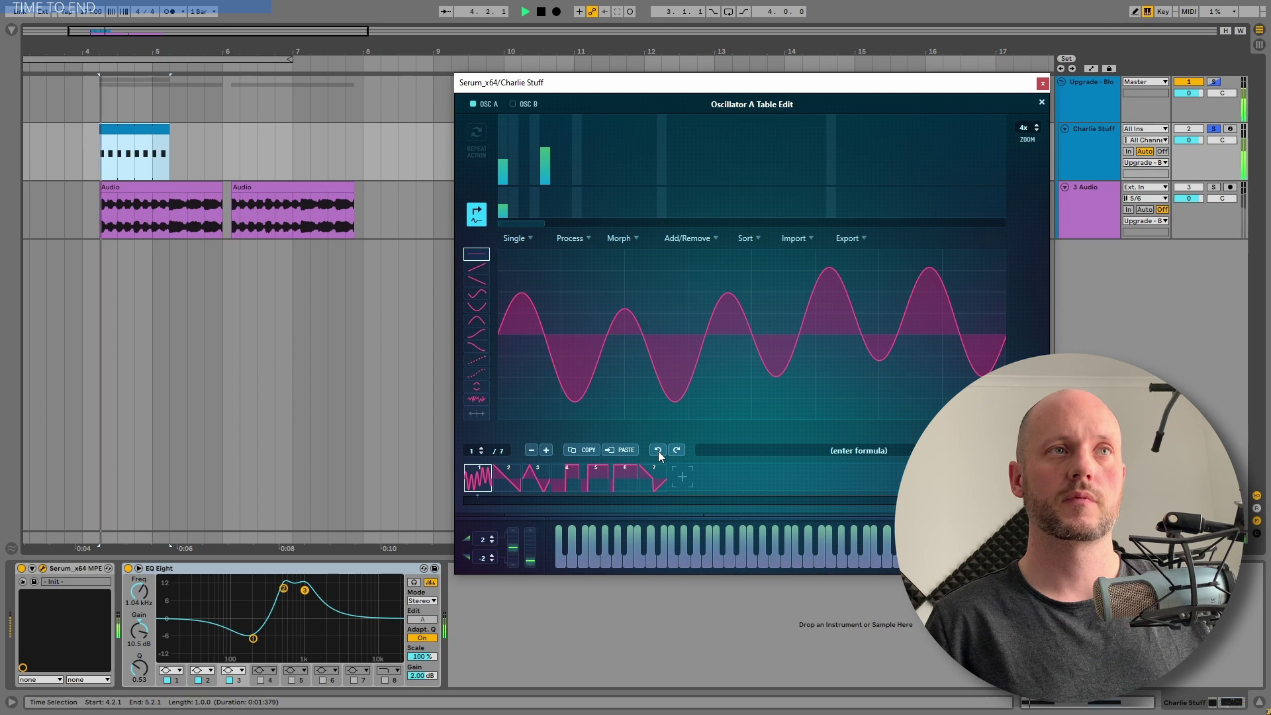
{"action": "left_click", "coordinate": [659, 453]}
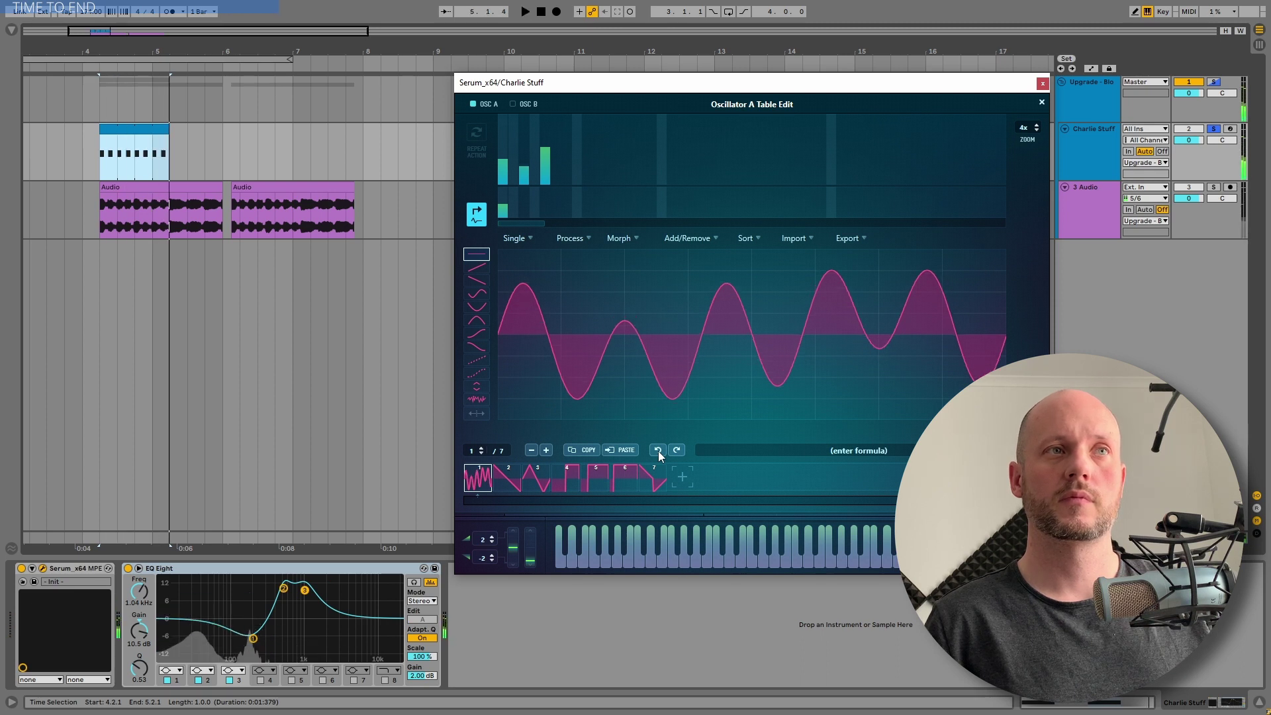
{"action": "key", "text": "space"}
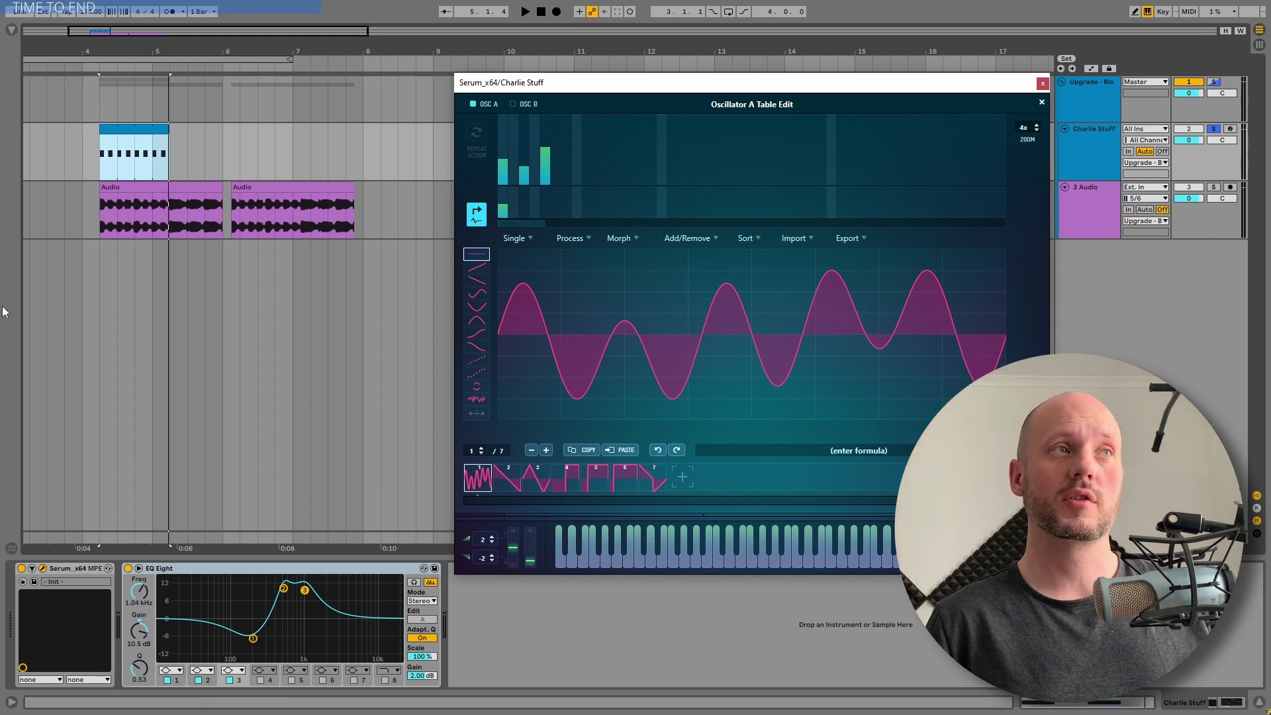
Add the Operator instrument on a new MIDI track below 3 Audio and move the Serum window aside.
{"action": "left_click", "coordinate": [11, 31]}
{"action": "left_click", "coordinate": [46, 172]}
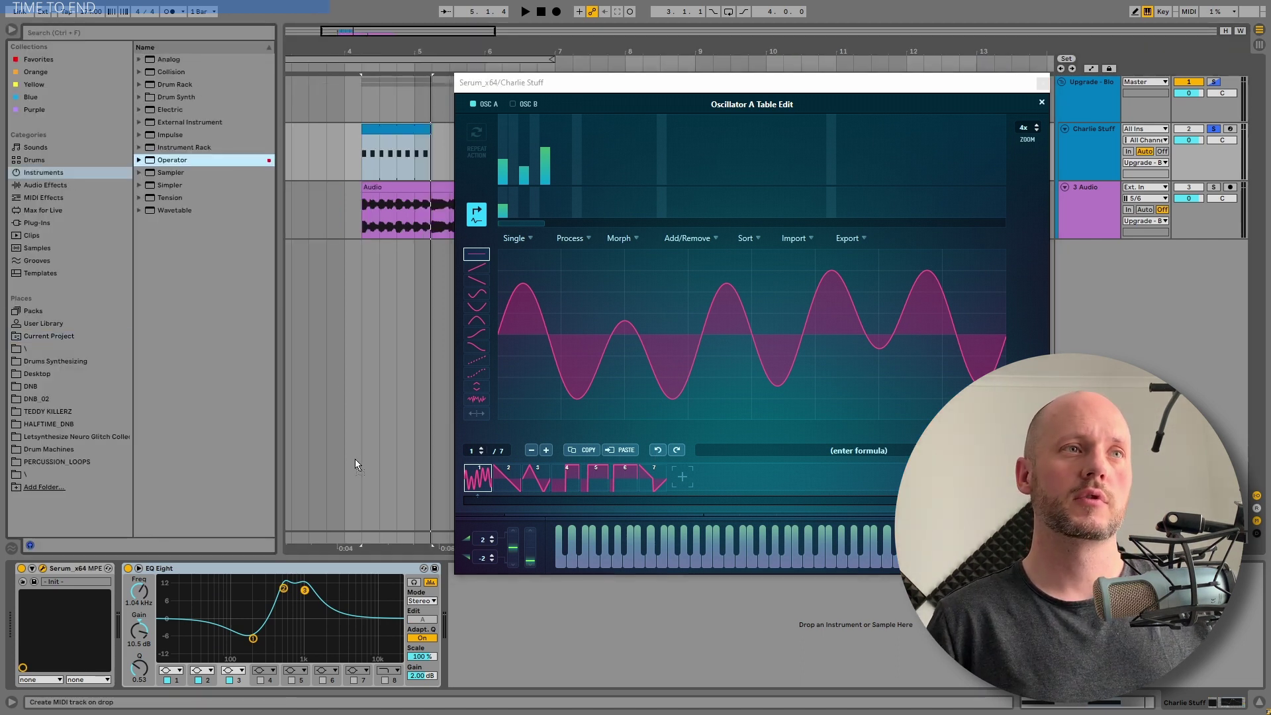
{"action": "left_click_drag", "start_coordinate": [380, 286], "coordinate": [378, 289]}
{"action": "left_click_drag", "start_coordinate": [571, 83], "coordinate": [871, 117]}
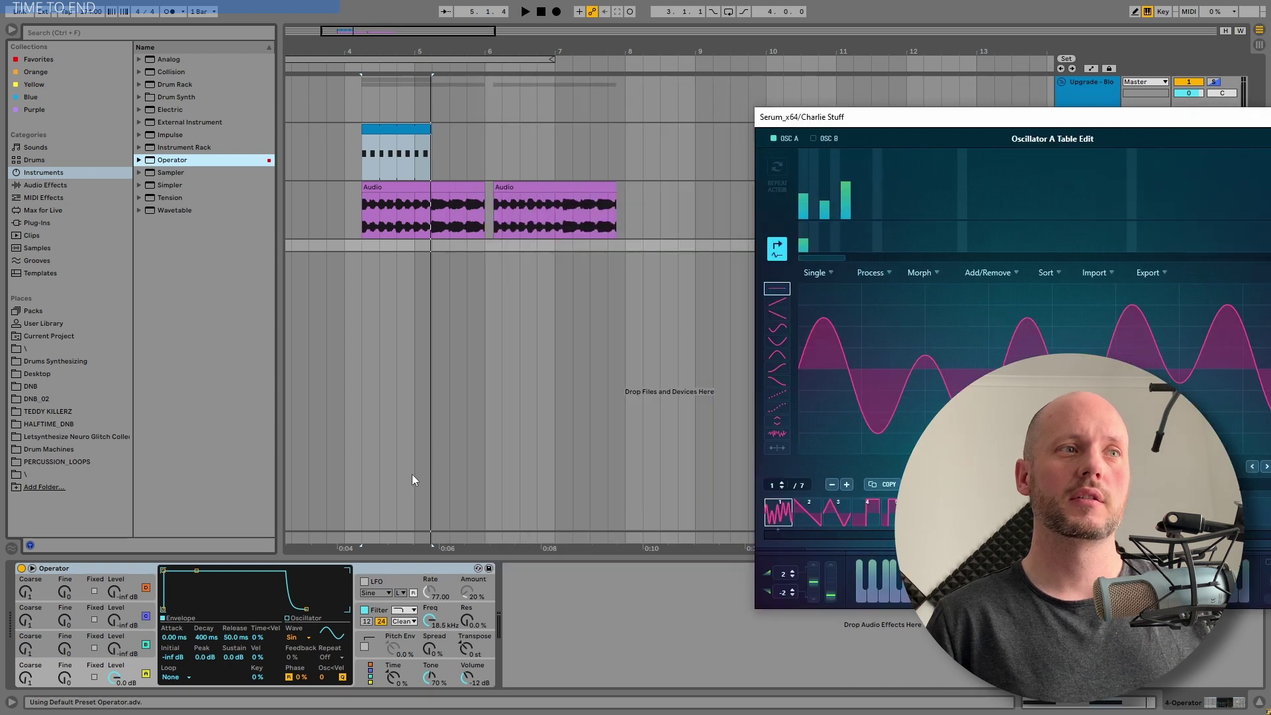
Draw harmonics 1, 3 and 5 in Operator's oscillator to match the relative levels in Serum's wavetable.
{"action": "left_click", "coordinate": [297, 618]}
{"action": "left_click", "coordinate": [337, 590]}
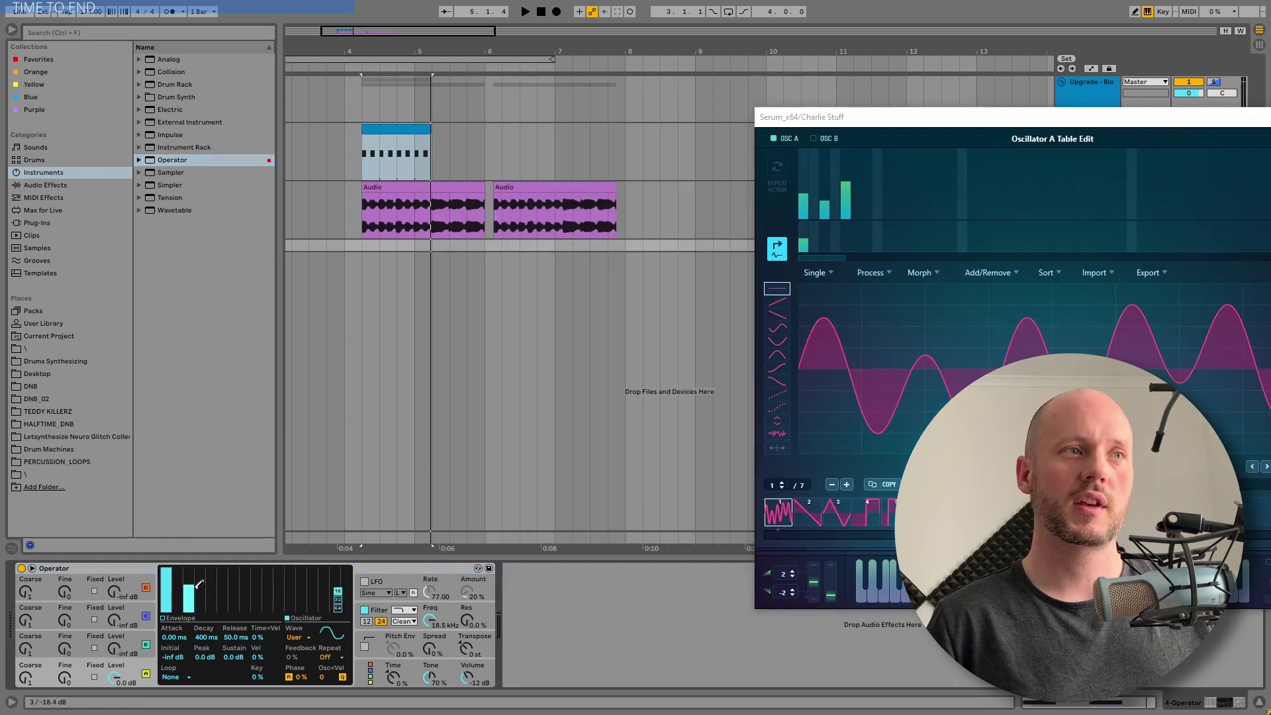
{"action": "left_click", "coordinate": [213, 580]}
{"action": "left_click", "coordinate": [171, 580]}
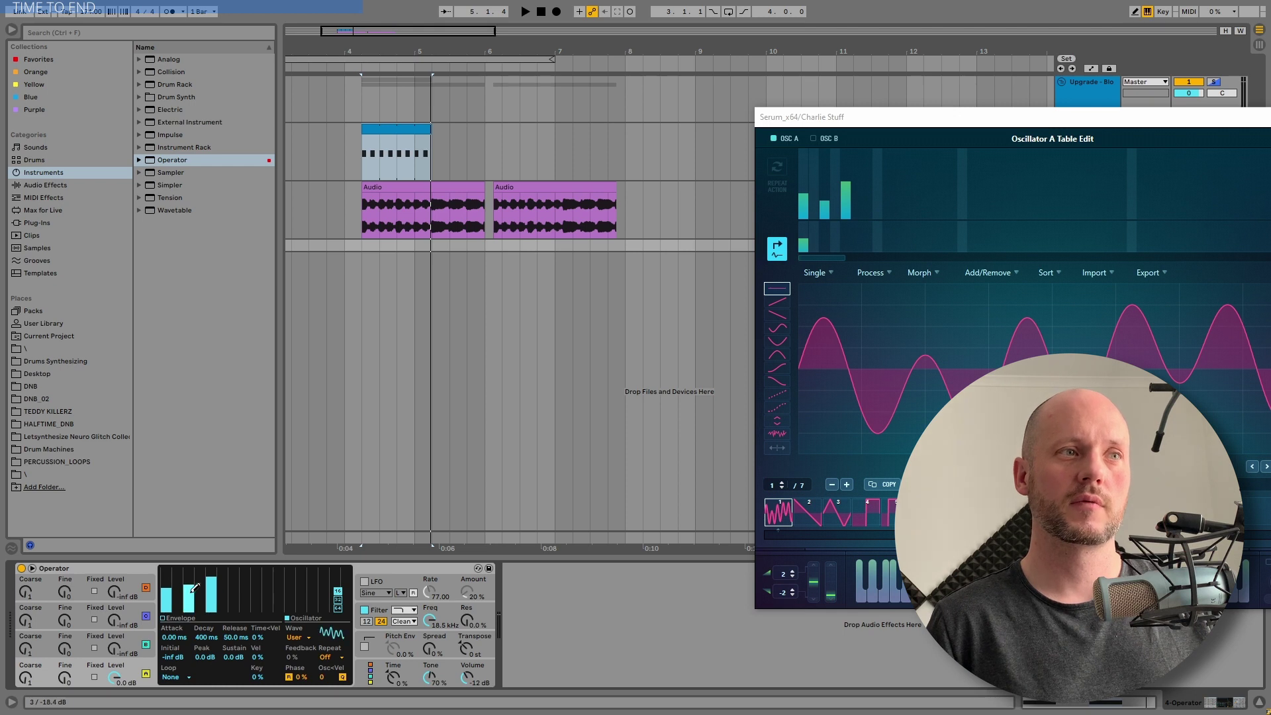
Copy the Charlie Stuff MIDI clip and its EQ Eight to the Operator track, and close the Serum window.
{"action": "left_click_drag", "start_coordinate": [392, 129], "coordinate": [390, 250]}
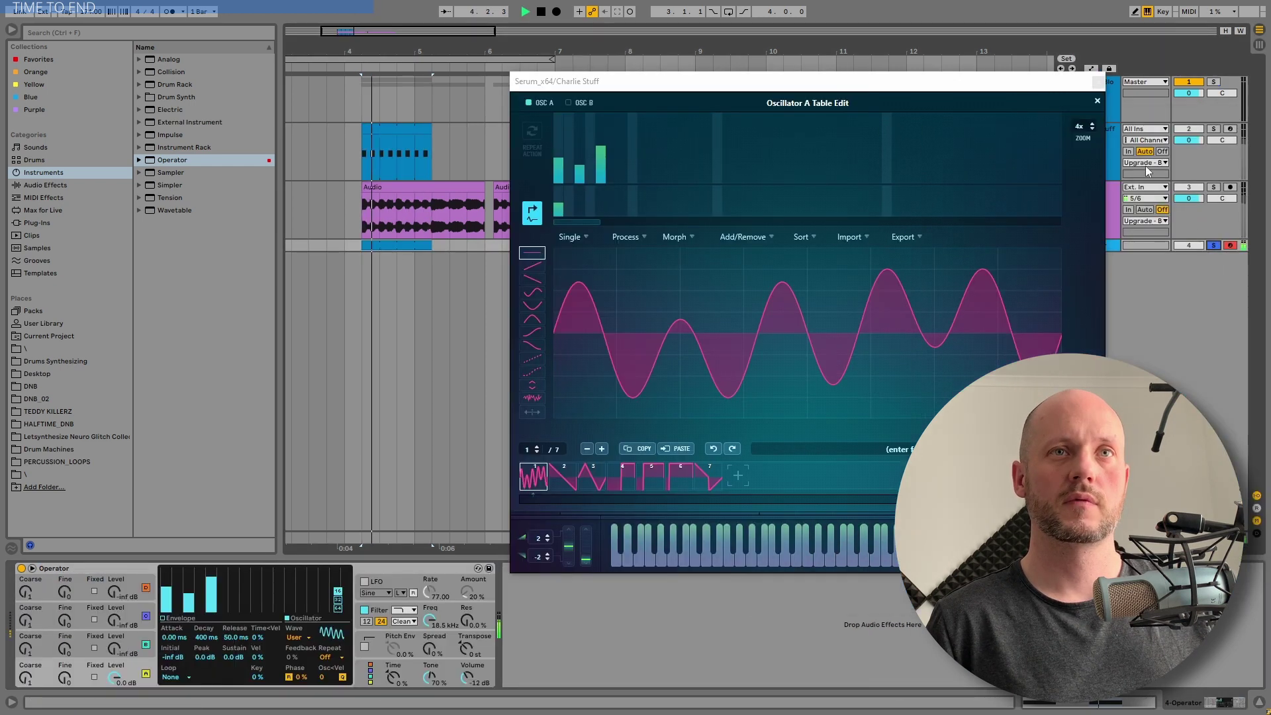
{"action": "left_click", "coordinate": [1113, 140]}
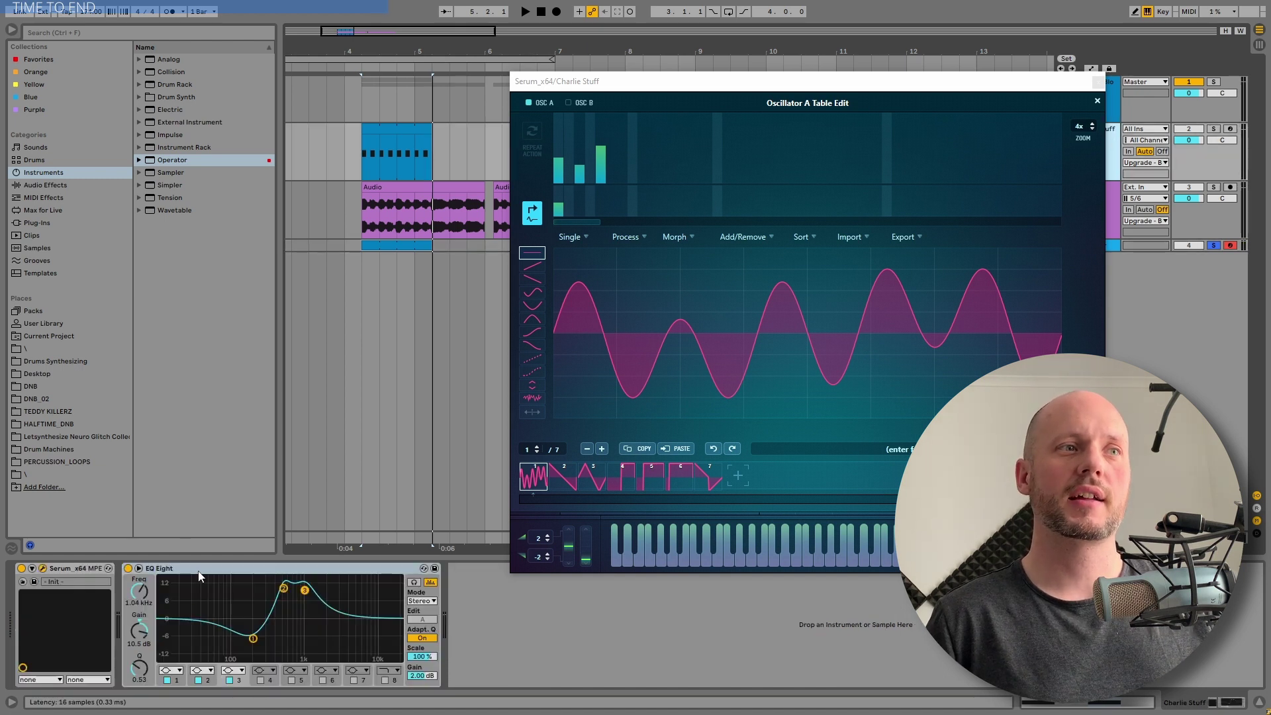
{"action": "left_click", "coordinate": [396, 247]}
{"action": "left_click", "coordinate": [1098, 84]}
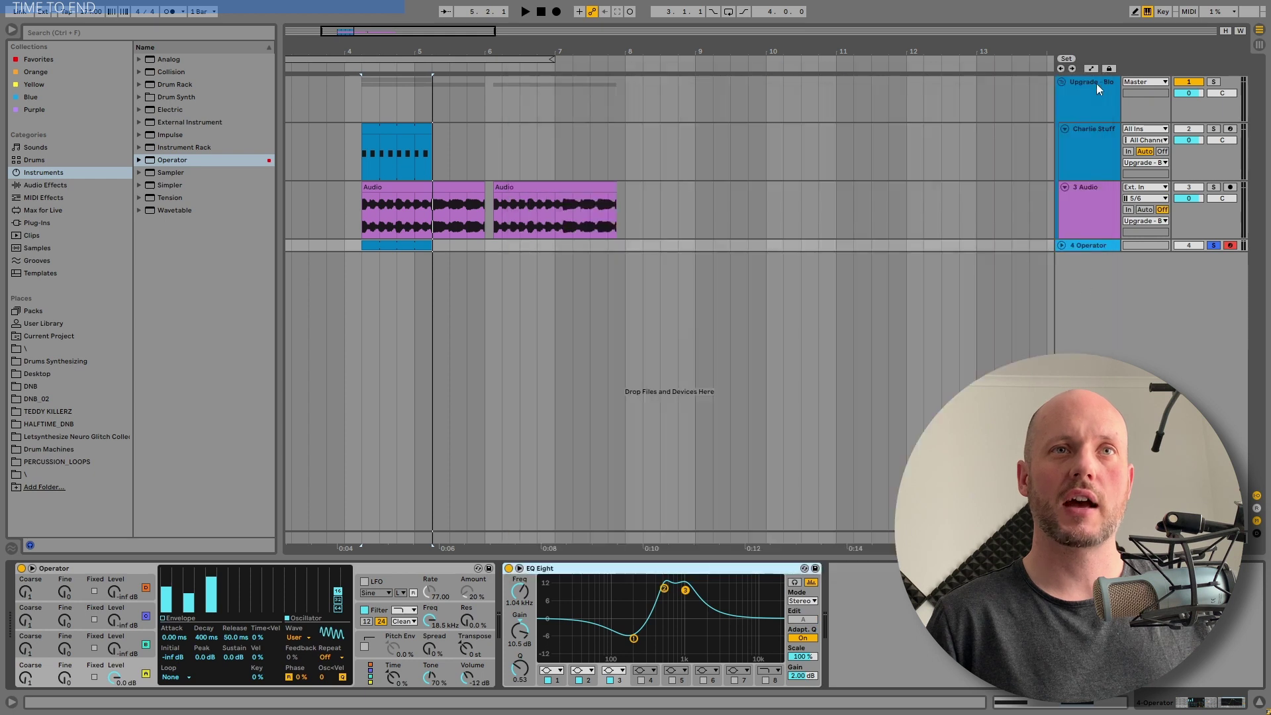
Unfold the Operator track and play its MIDI clip through the copied EQ Eight.
{"action": "left_click", "coordinate": [1062, 245]}
{"action": "key", "text": "space"}
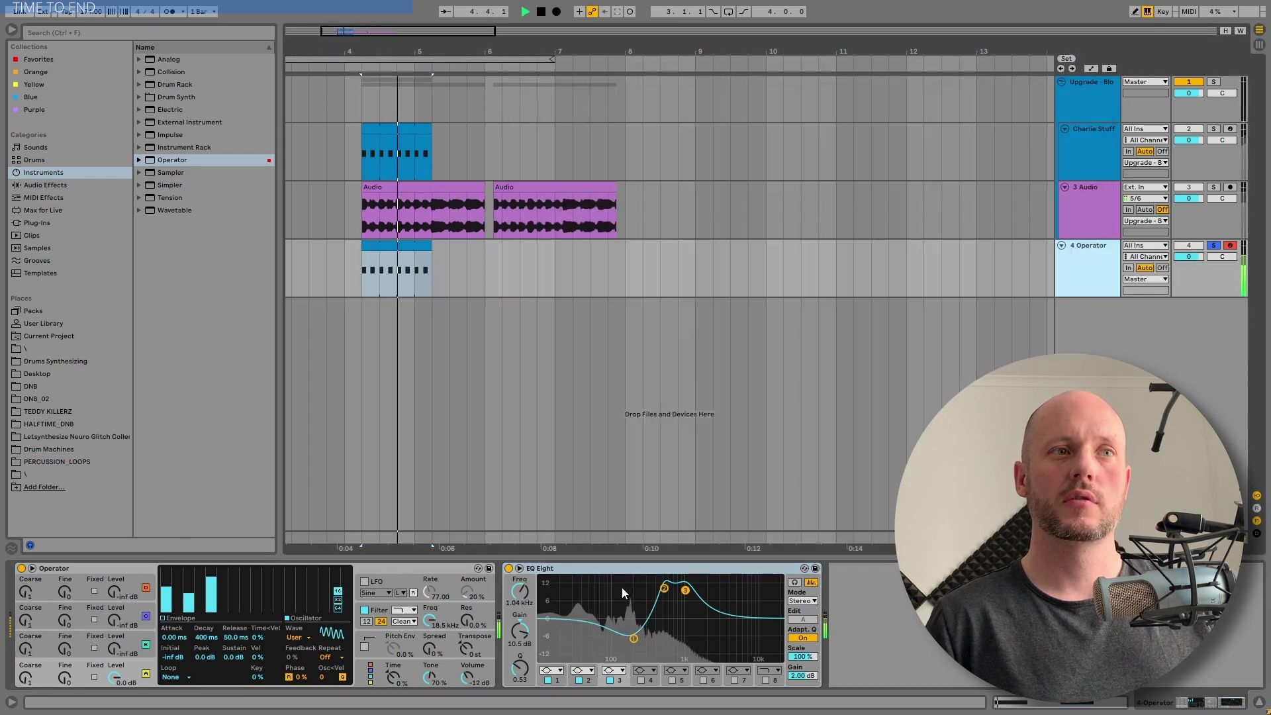
{"action": "key", "text": "space"}
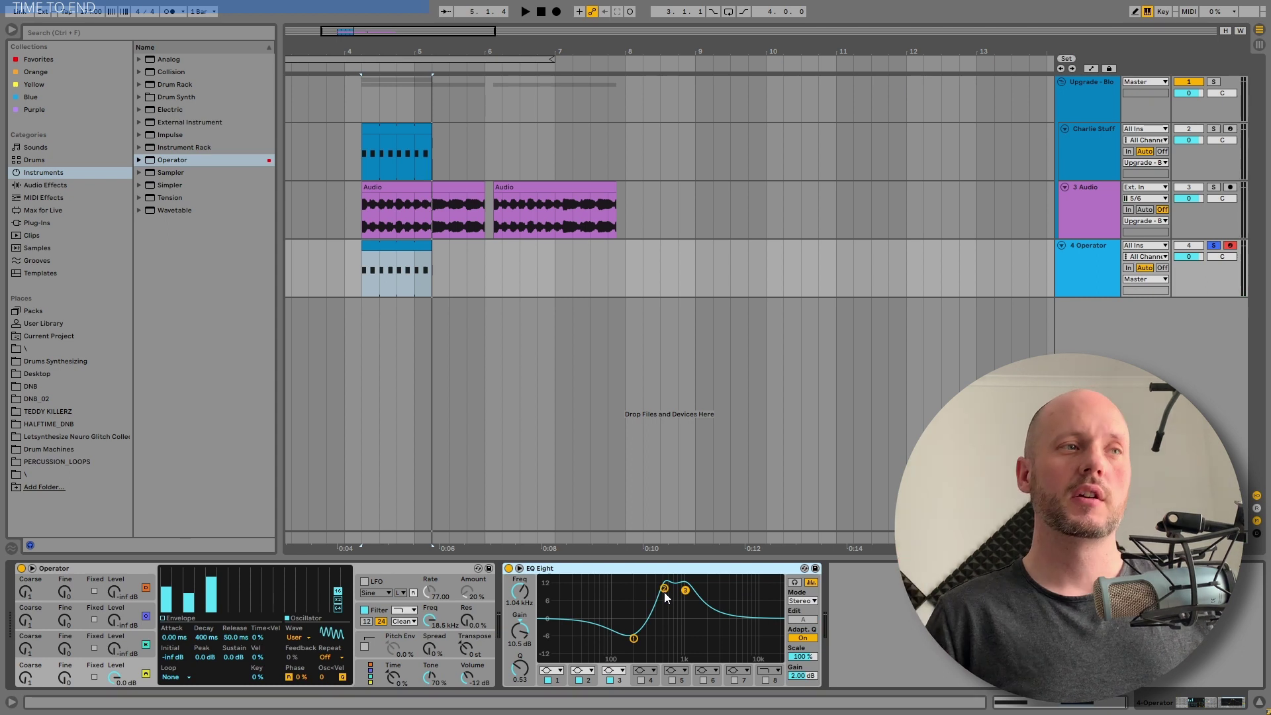
Group Operator into an Instrument Rack and add Sampler as a second chain.
{"action": "left_click", "coordinate": [368, 568]}
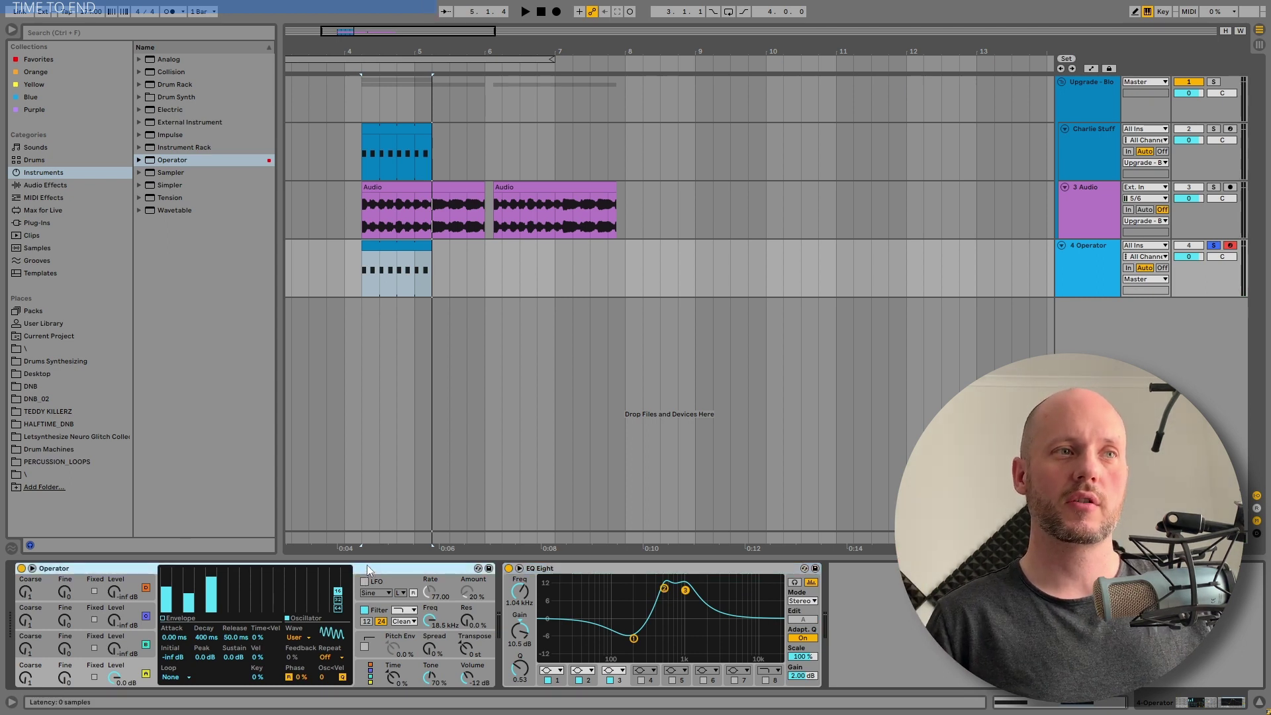
{"action": "key", "text": "ctrl+g"}
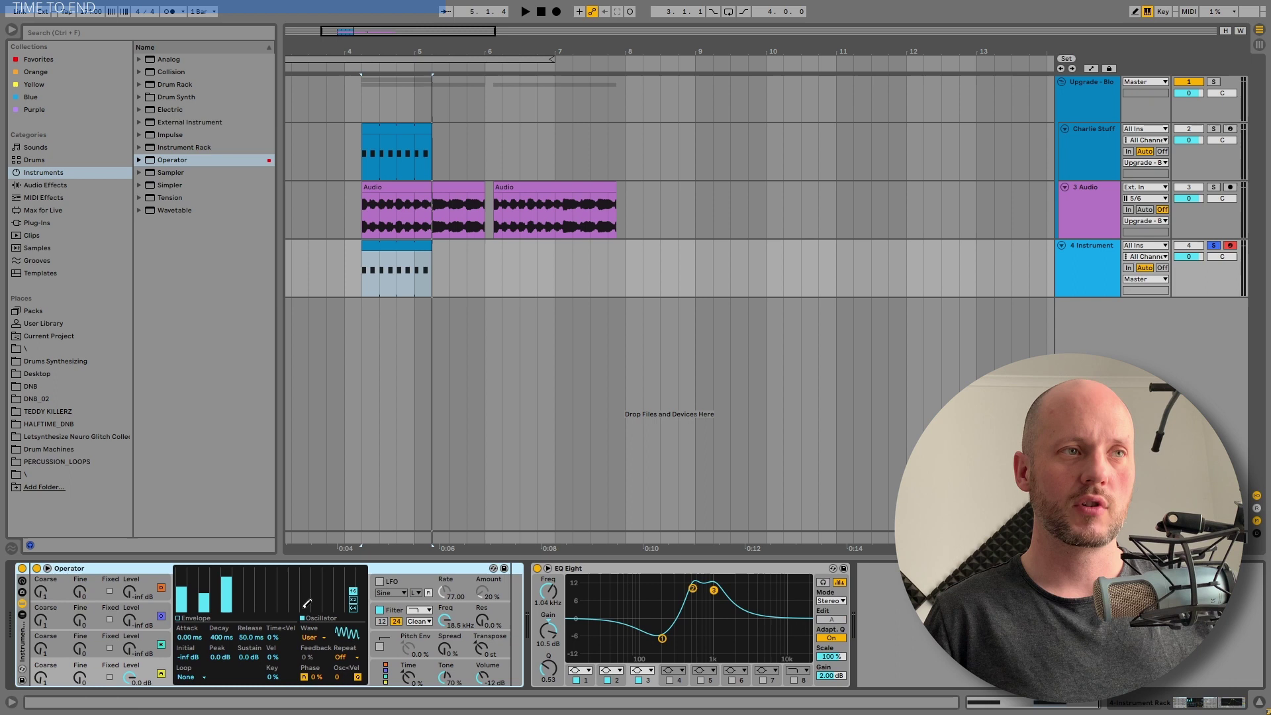
{"action": "left_click", "coordinate": [21, 615]}
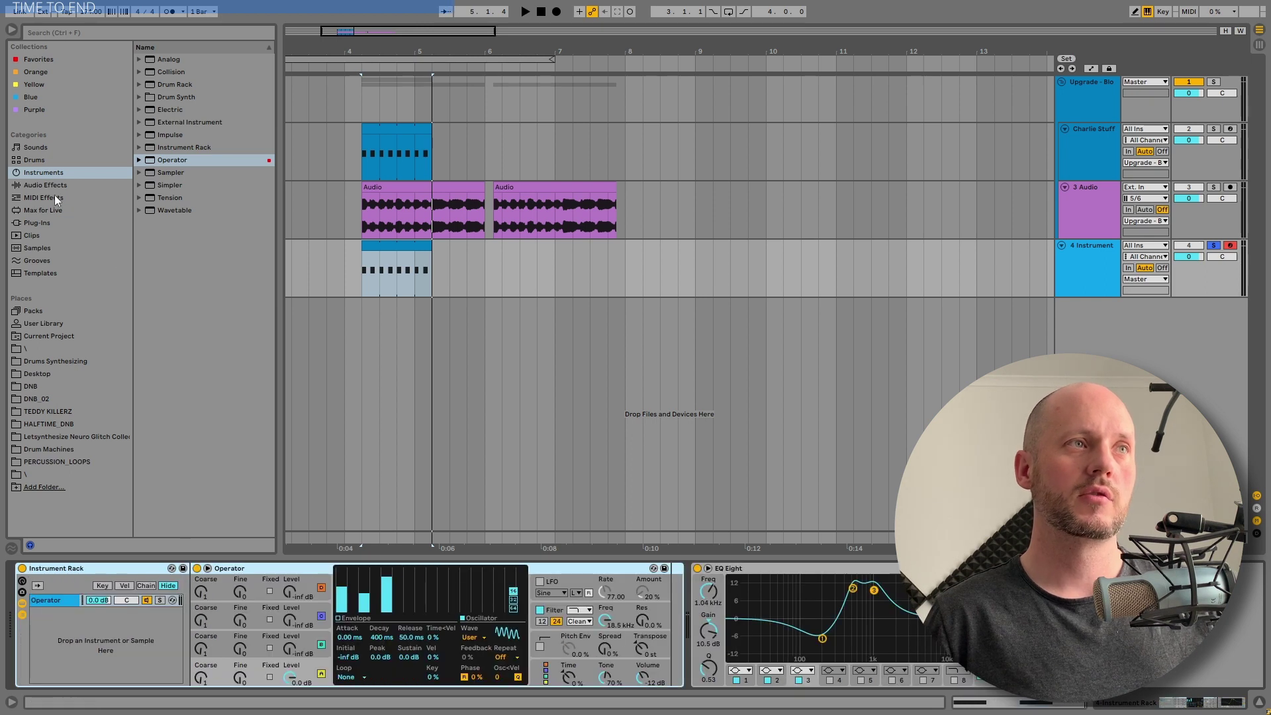
{"action": "left_click_drag", "start_coordinate": [169, 173], "coordinate": [111, 622]}
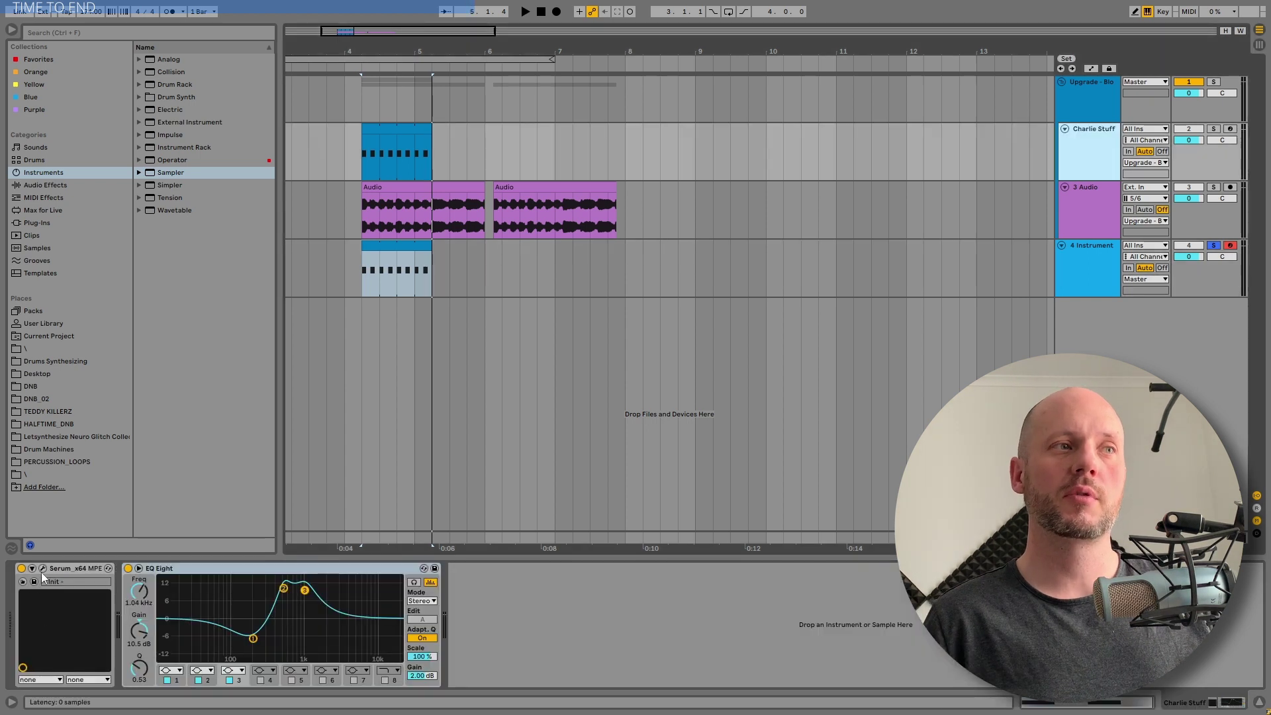
Open Serum's oscillator A wavetable editor on the Charlie Stuff track and solo that track.
{"action": "left_click", "coordinate": [43, 570]}
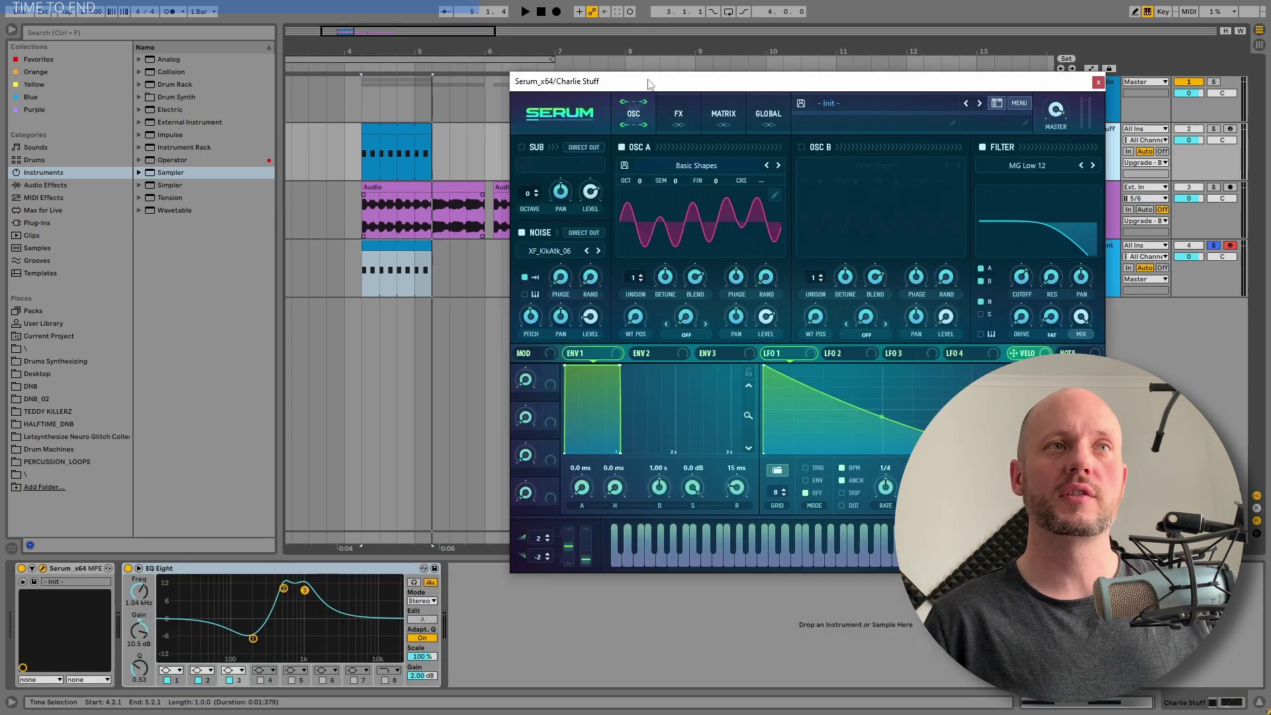
{"action": "left_click", "coordinate": [774, 196]}
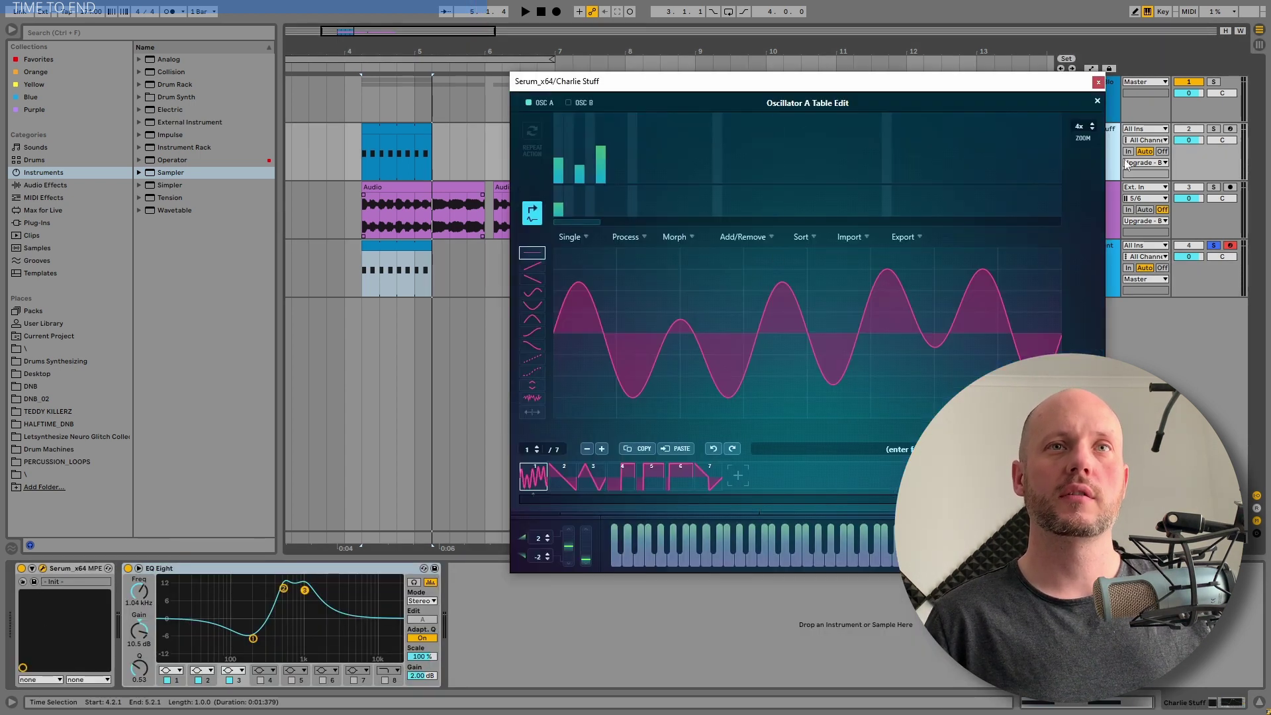
{"action": "left_click", "coordinate": [1213, 129]}
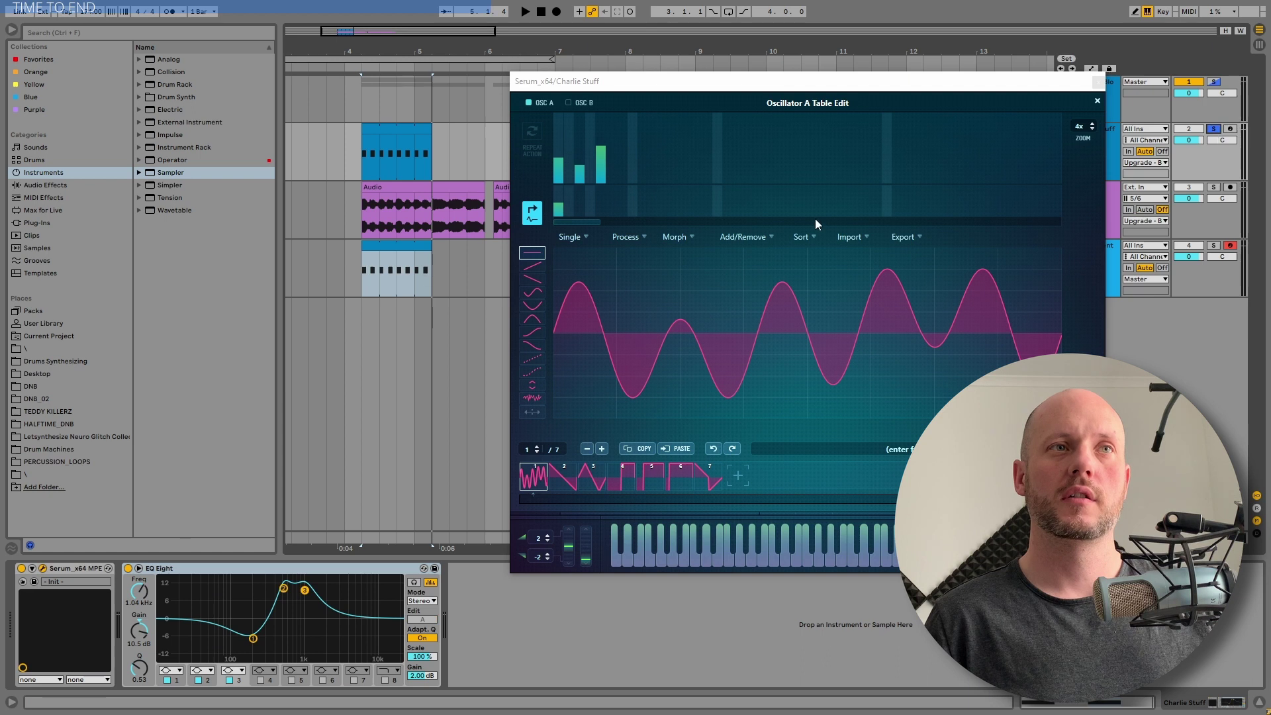
Add harmonics 2 and 4 to the wavetable and raise harmonic 1, auditioning the clip.
{"action": "left_click", "coordinate": [590, 159]}
{"action": "left_click_drag", "start_coordinate": [567, 159], "coordinate": [558, 147]}
{"action": "key", "text": "space"}
{"action": "key", "text": "space"}
{"action": "key", "text": "space"}
{"action": "key", "text": "space"}
{"action": "key", "text": "space"}
{"action": "key", "text": "space"}
{"action": "key", "text": "space"}
{"action": "key", "text": "space"}
{"action": "key", "text": "space"}
{"action": "key", "text": "space"}
{"action": "key", "text": "space"}
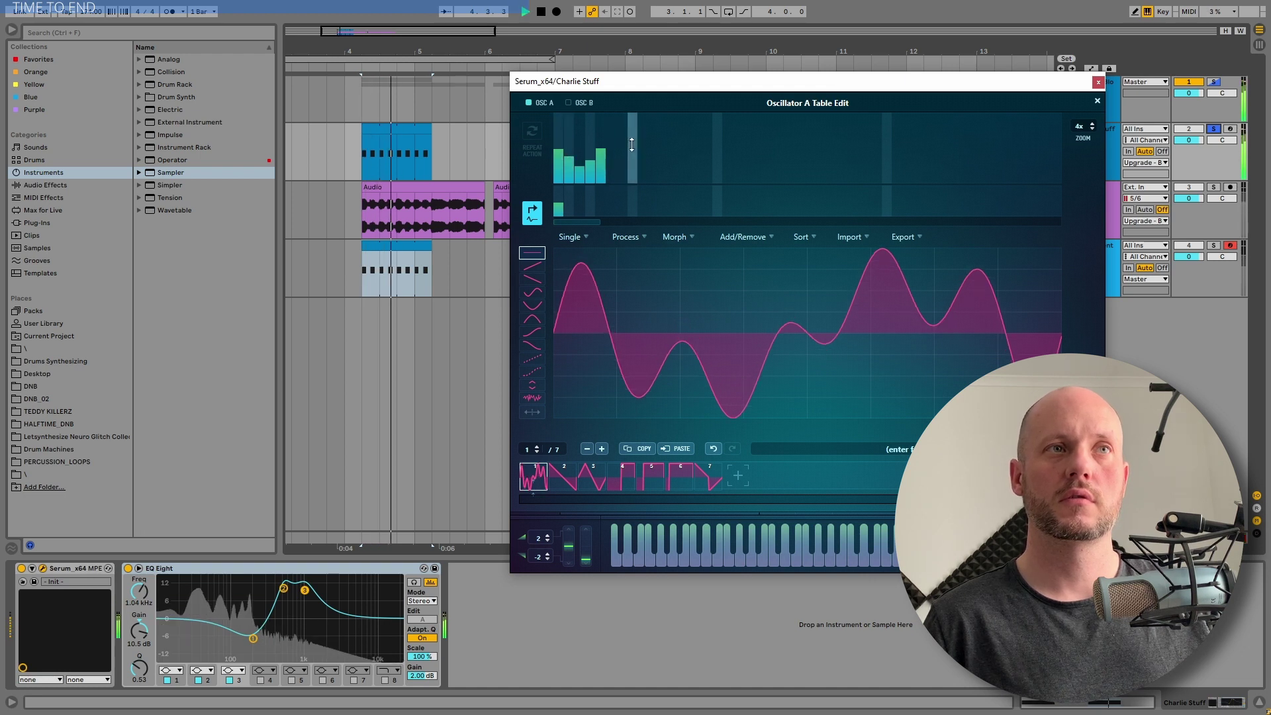
Add a low-level harmonic 8 and a stronger harmonic 6 to the wavetable while auditioning the clip.
{"action": "key", "text": "space"}
{"action": "key", "text": "space"}
{"action": "left_click_drag", "start_coordinate": [632, 158], "coordinate": [636, 171]}
{"action": "key", "text": "space"}
{"action": "key", "text": "space"}
{"action": "key", "text": "space"}
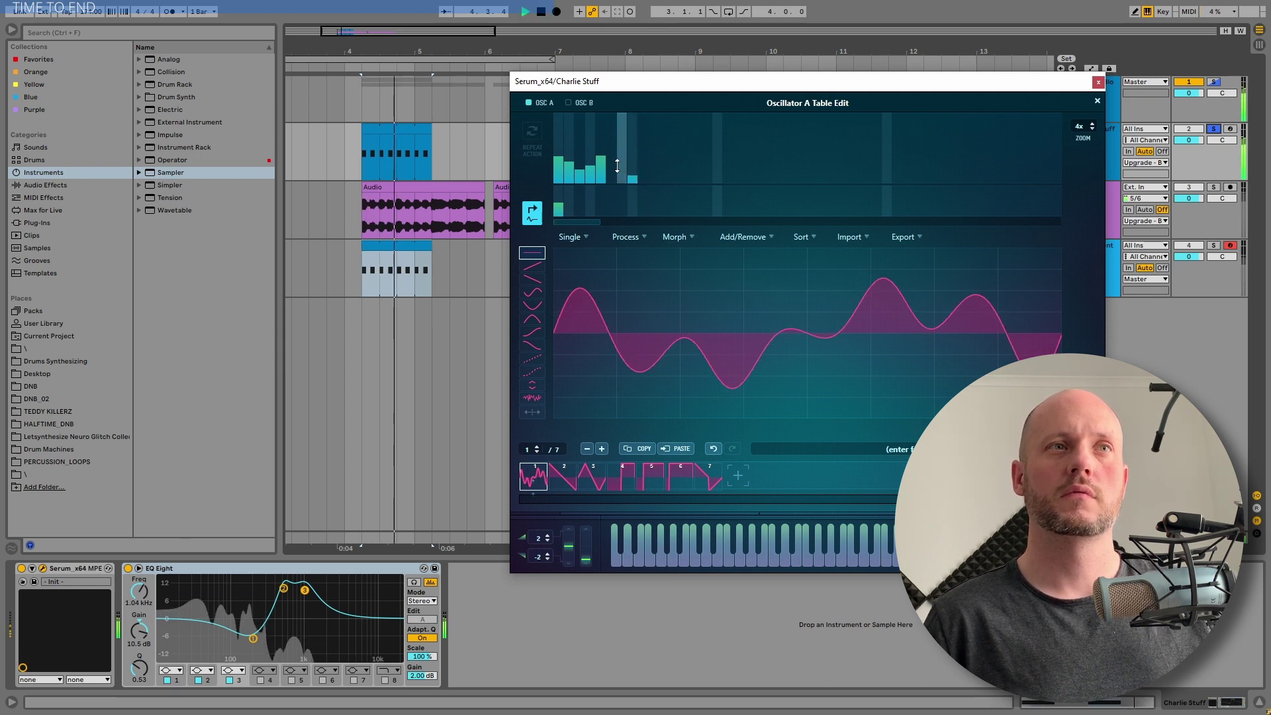
{"action": "left_click", "coordinate": [613, 162]}
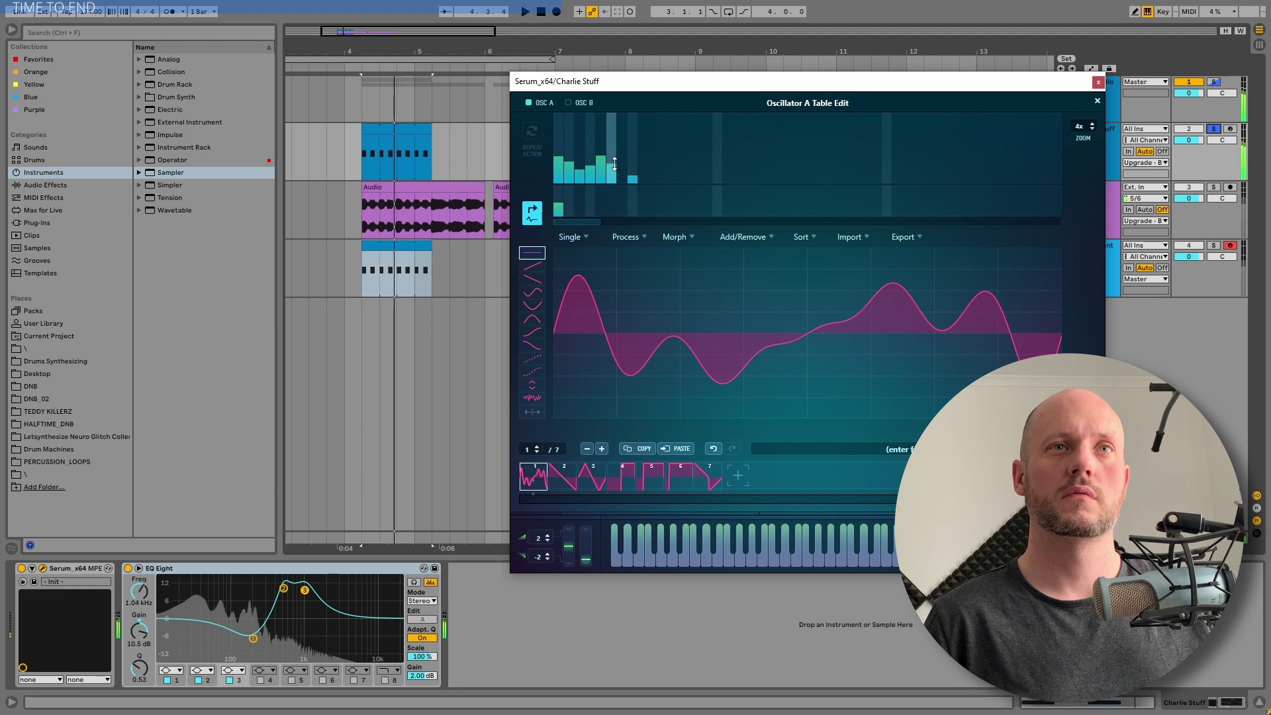
Close the wavetable editor and set Serum's MG Low 12 filter drive to 25%.
{"action": "left_click", "coordinate": [1097, 100]}
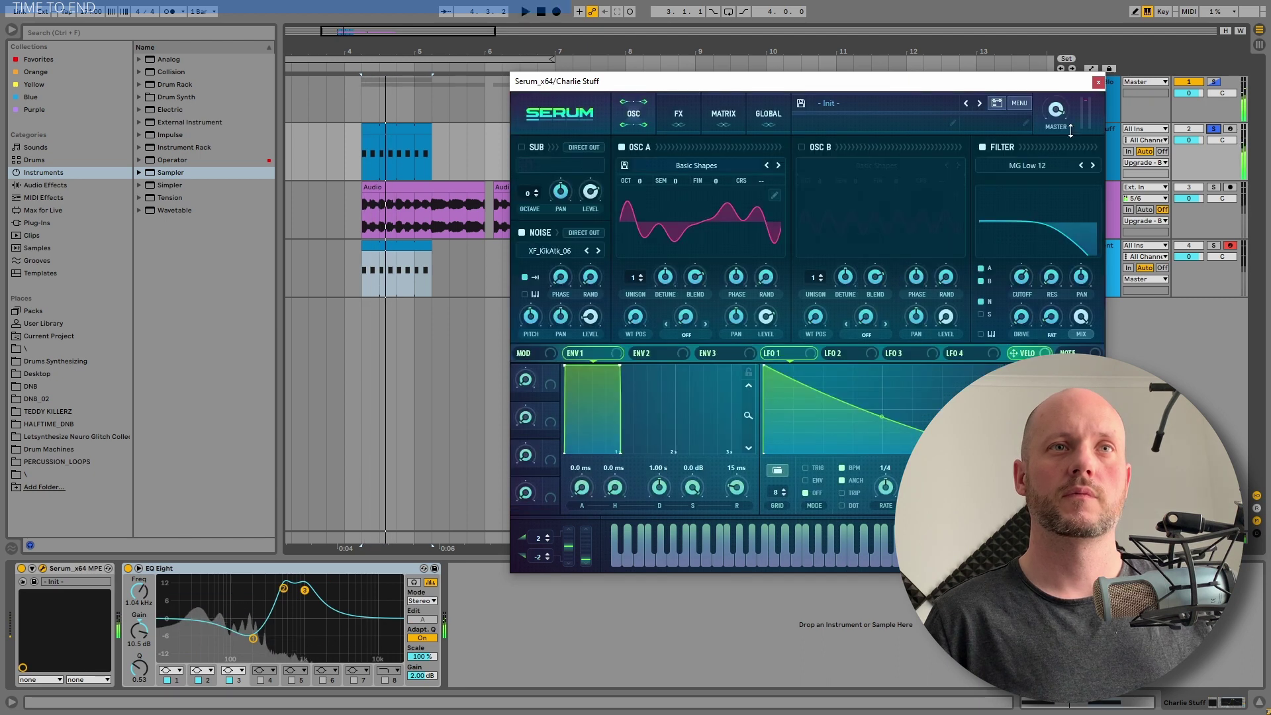
{"action": "left_click_drag", "start_coordinate": [1029, 302], "coordinate": [1041, 264]}
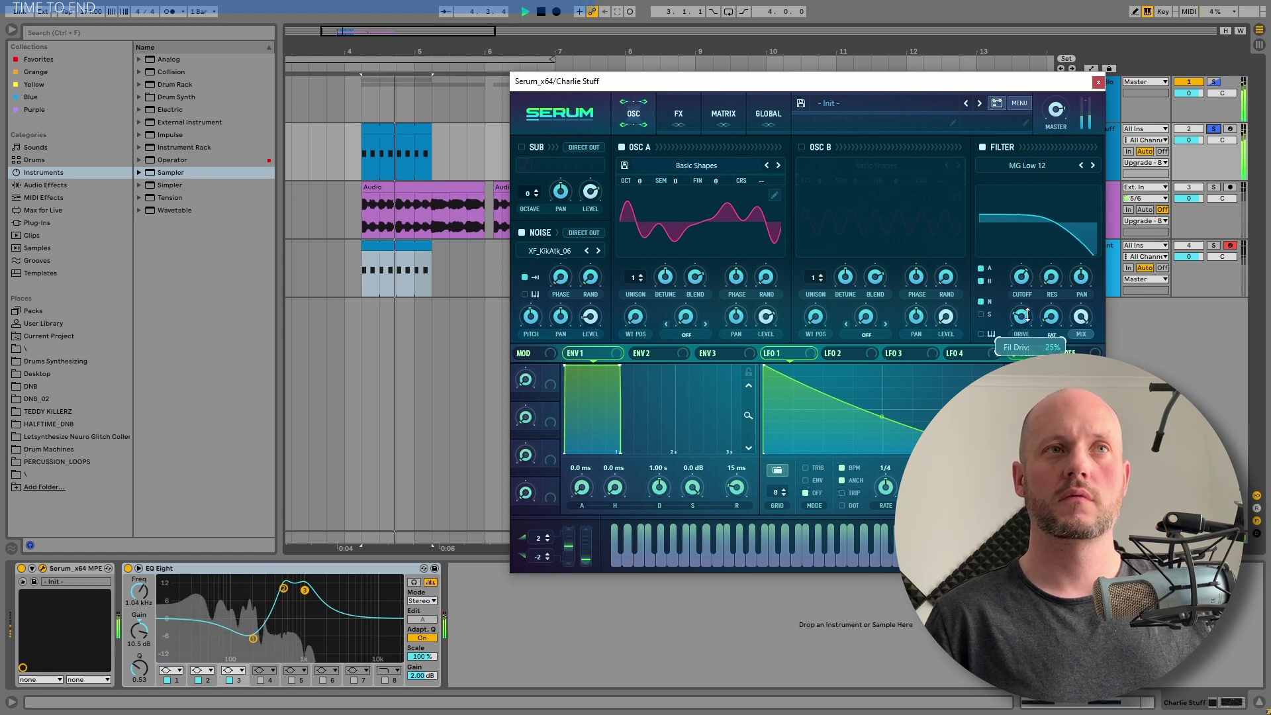
Enable Serum's Distortion effect, raise its drive to 100%, and shape its filter in Pre mode with a Q of 0.1.
{"action": "left_click", "coordinate": [693, 118]}
{"action": "left_click", "coordinate": [539, 191]}
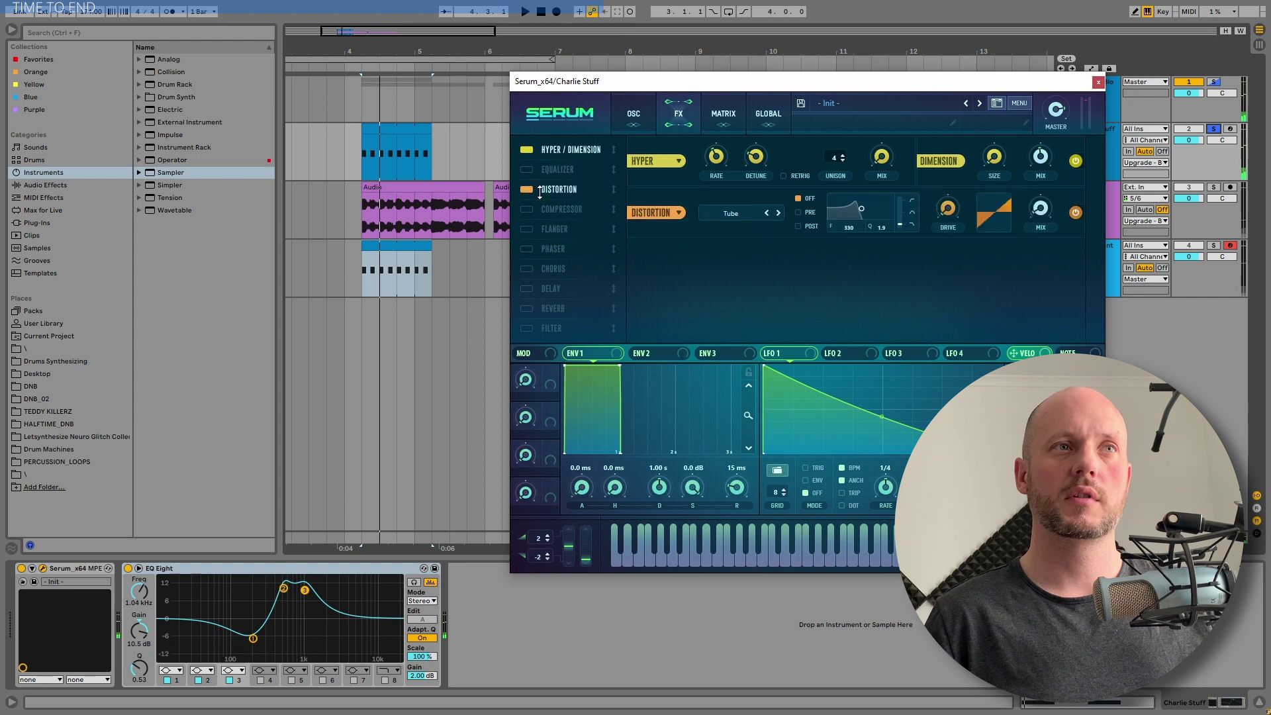
{"action": "left_click_drag", "start_coordinate": [931, 211], "coordinate": [963, 69]}
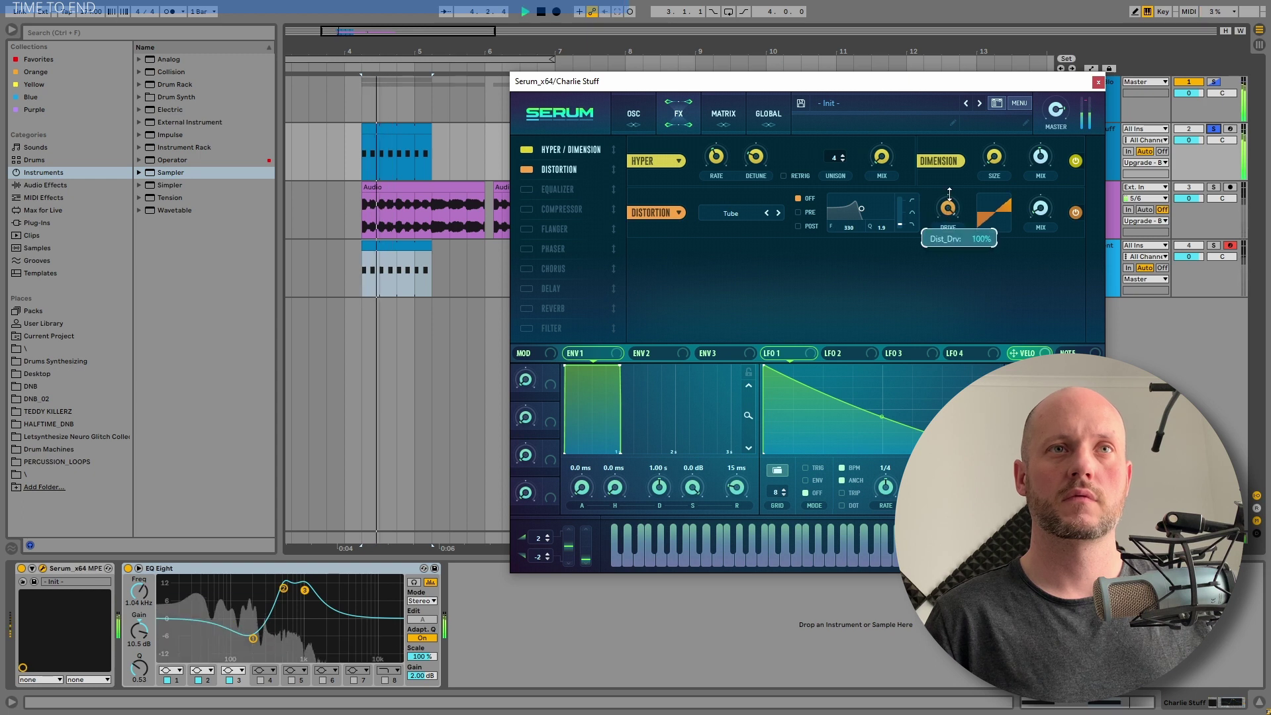
{"action": "left_click", "coordinate": [798, 212]}
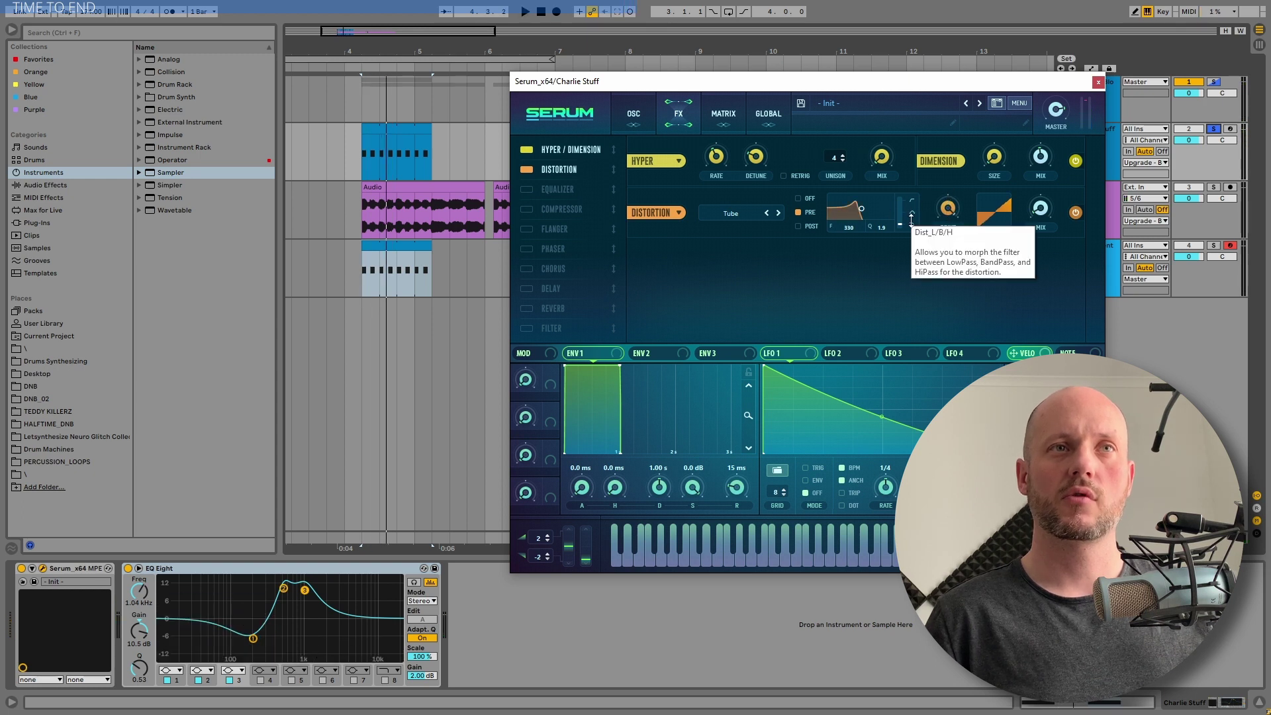
{"action": "left_click_drag", "start_coordinate": [910, 212], "coordinate": [859, 223]}
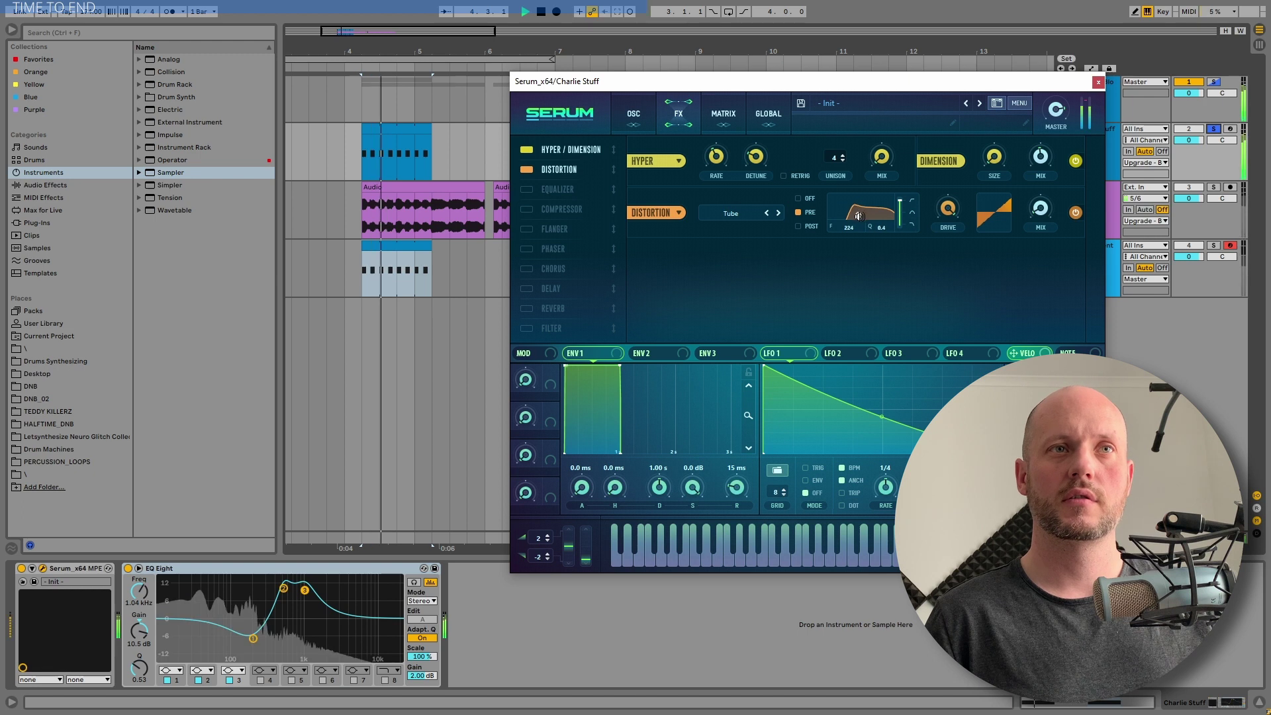
Change the distortion type to Sin Fold and set its drive to 25%.
{"action": "left_click", "coordinate": [752, 214]}
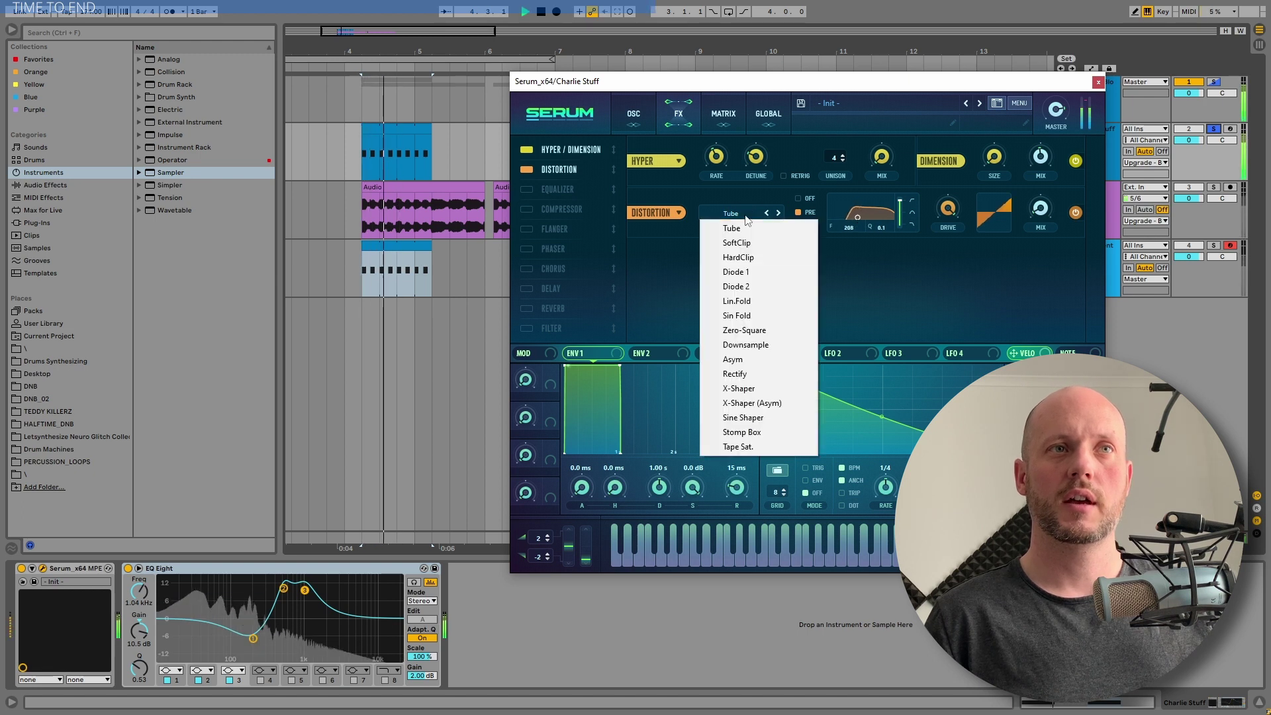
{"action": "left_click", "coordinate": [783, 67]}
{"action": "left_click", "coordinate": [736, 215]}
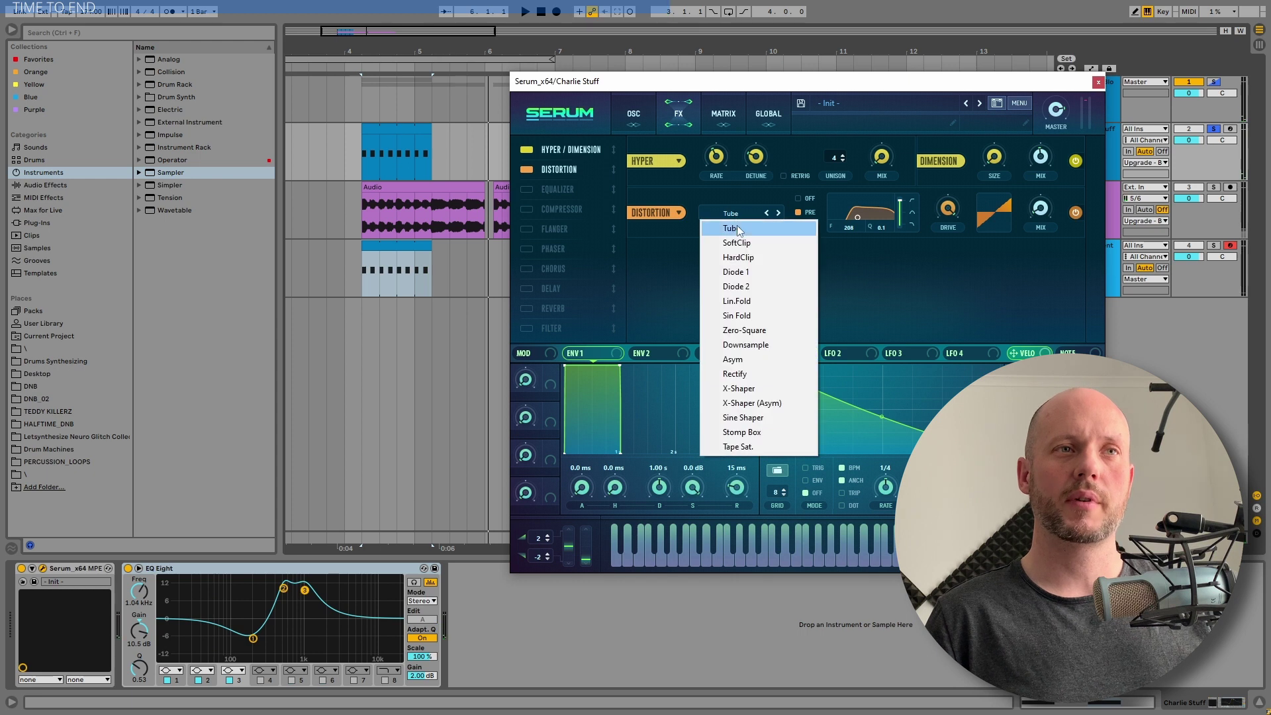
{"action": "left_click", "coordinate": [748, 316]}
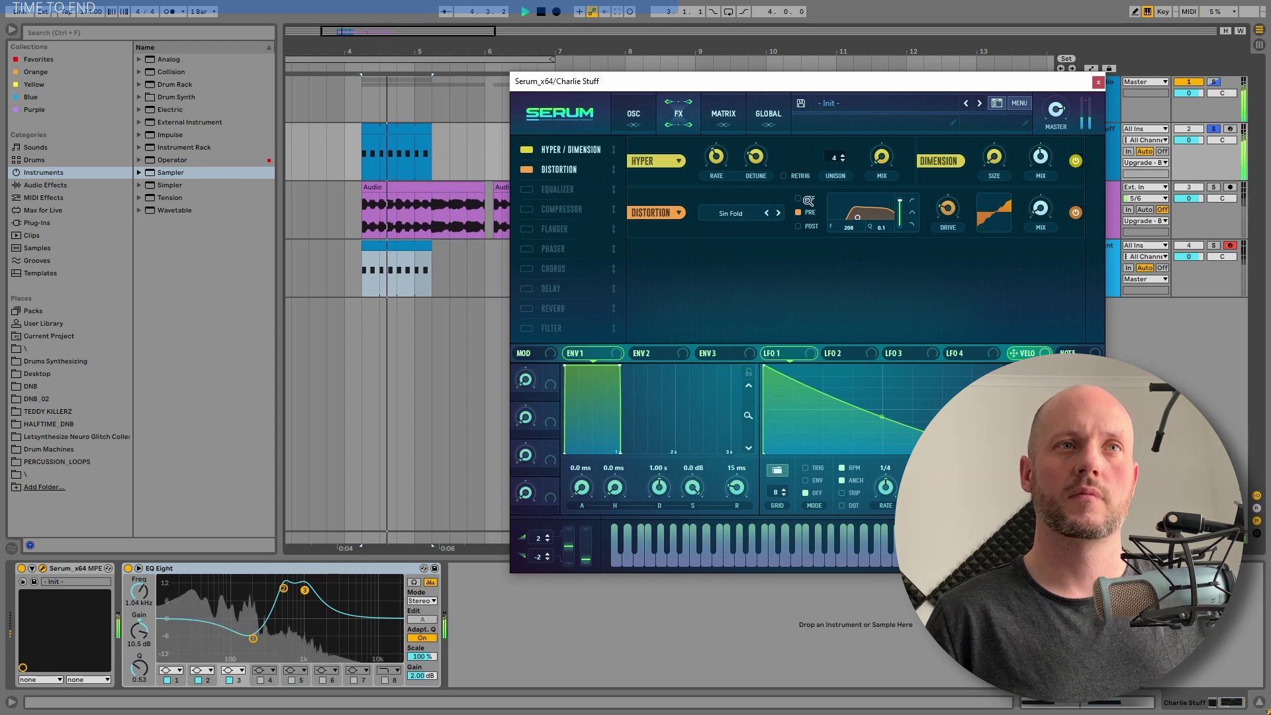
{"action": "left_click", "coordinate": [949, 212]}
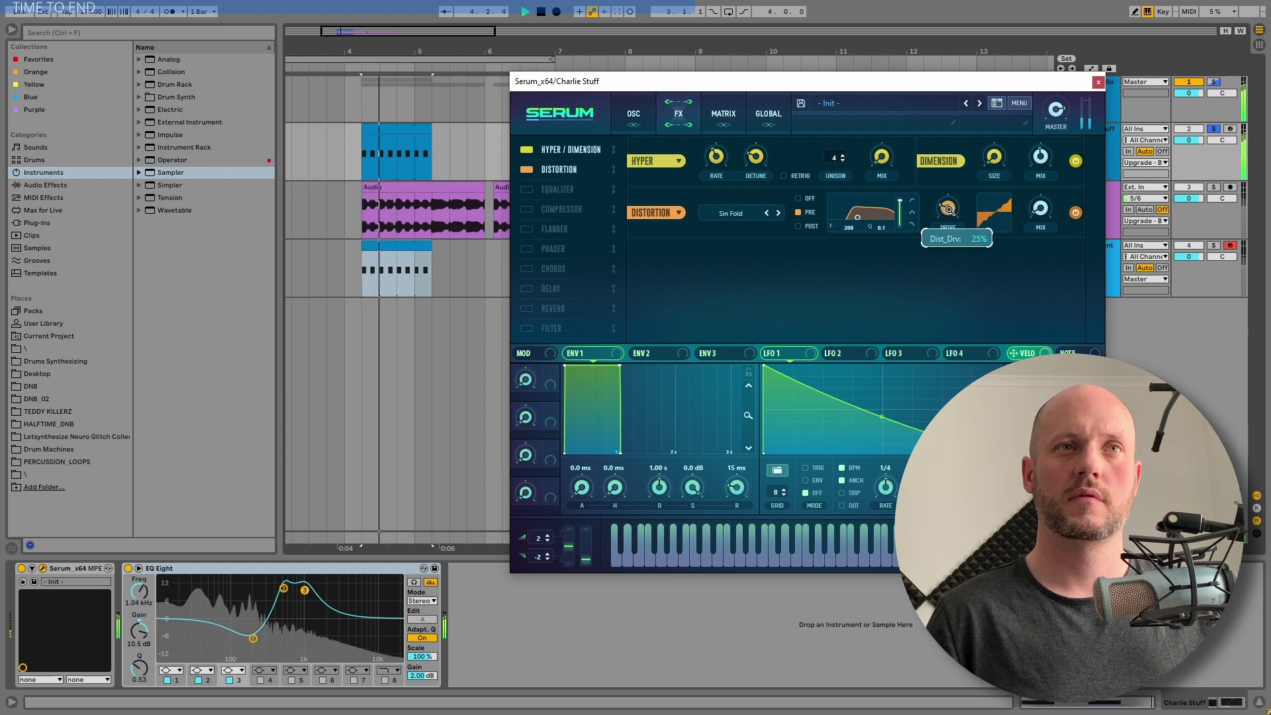
Enable the Compressor in multiband mode after the distortion, followed by a Filter effect of type Bandreject.
{"action": "left_click", "coordinate": [560, 209]}
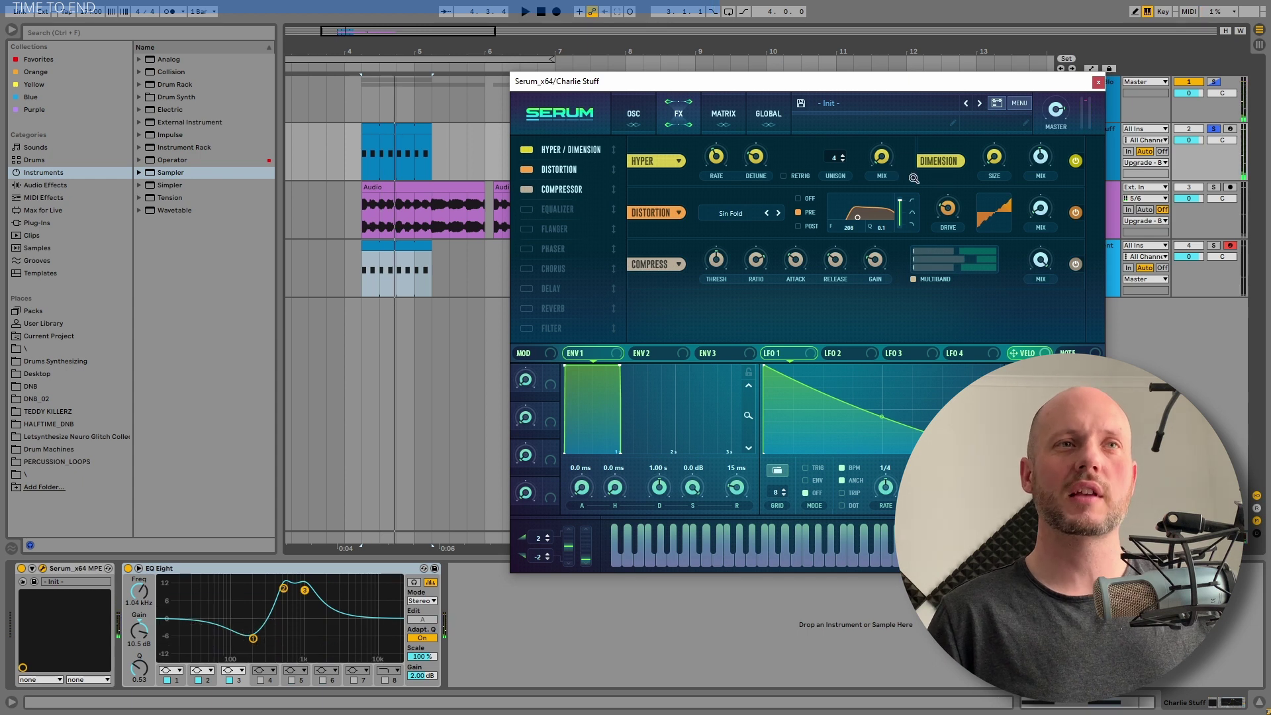
{"action": "left_click", "coordinate": [528, 327]}
{"action": "left_click_drag", "start_coordinate": [552, 327], "coordinate": [586, 213]}
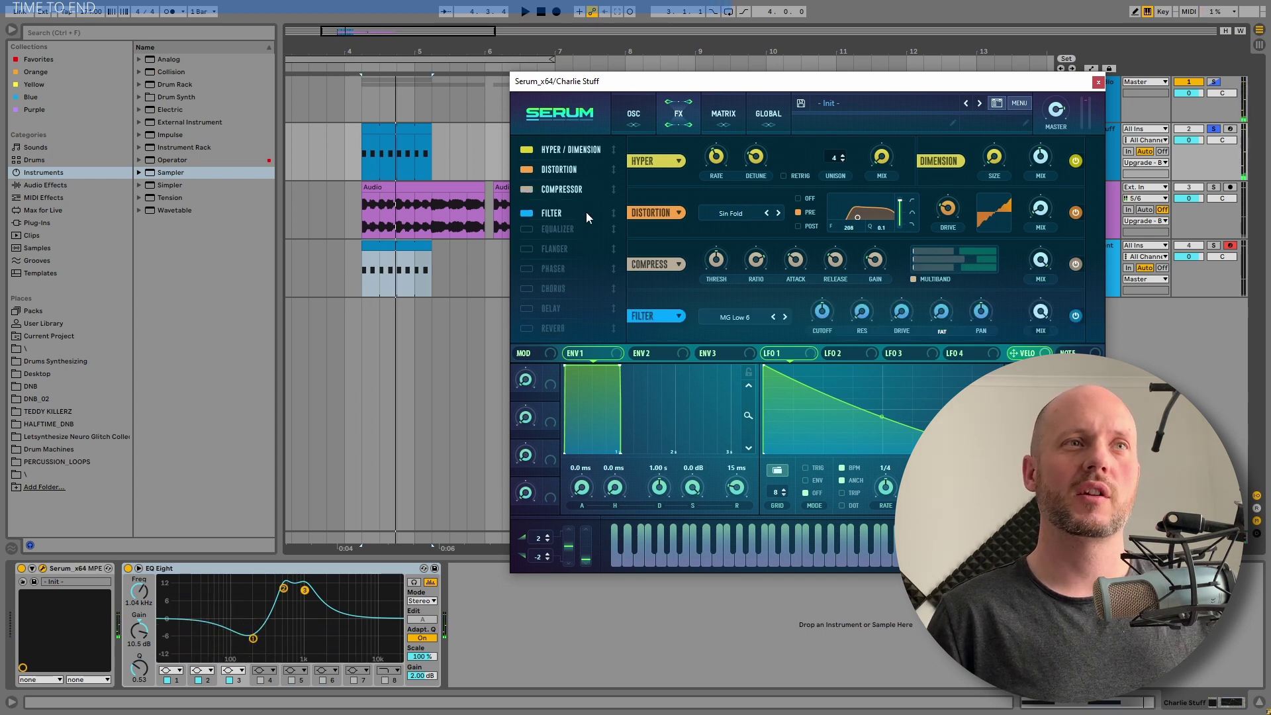
{"action": "left_click", "coordinate": [732, 316]}
{"action": "mouse_move", "coordinate": [738, 377]}
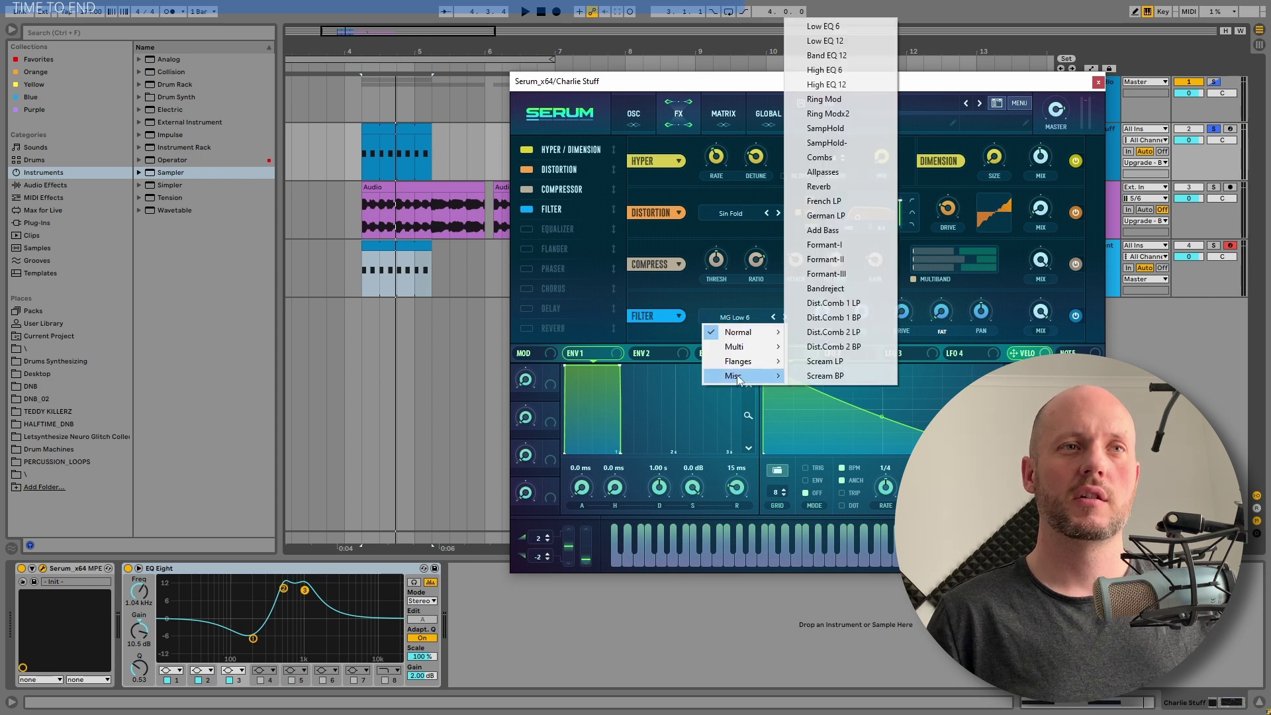
{"action": "left_click", "coordinate": [825, 289]}
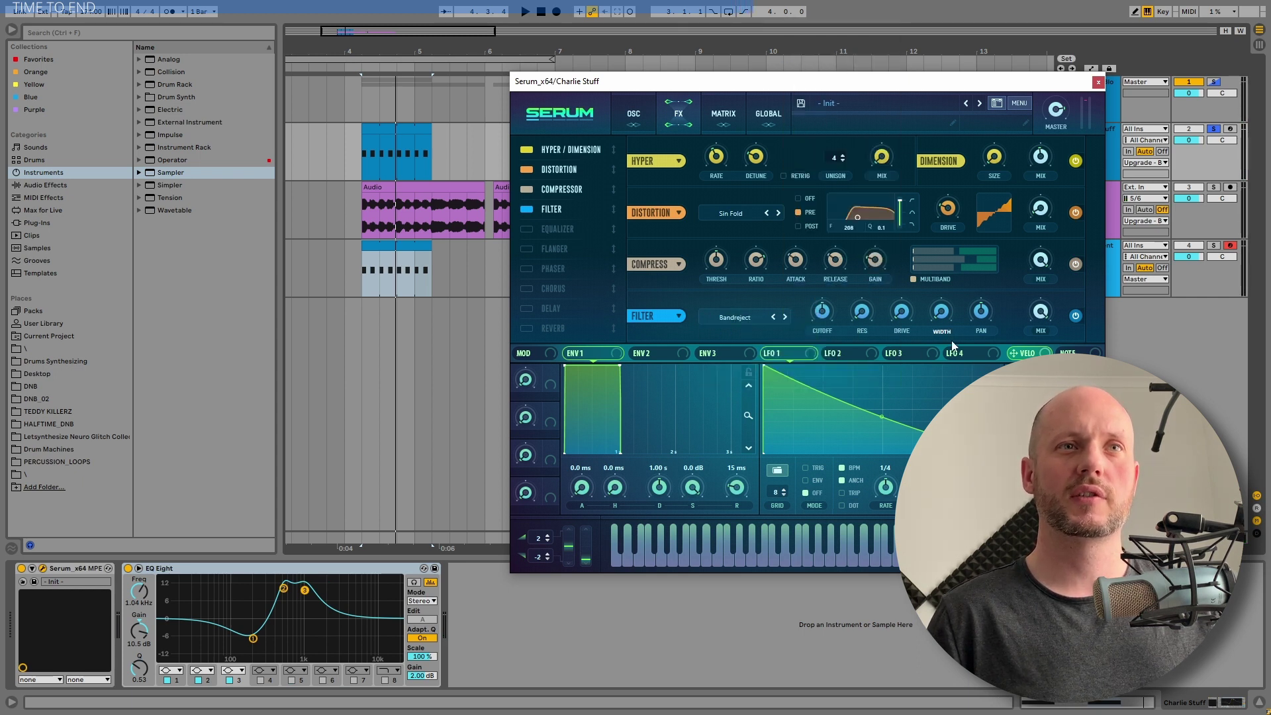
Adjust the Bandreject filter's cutoff and width during playback and set its drive to 14%.
{"action": "key", "text": "space"}
{"action": "left_click_drag", "start_coordinate": [824, 314], "coordinate": [848, 324]}
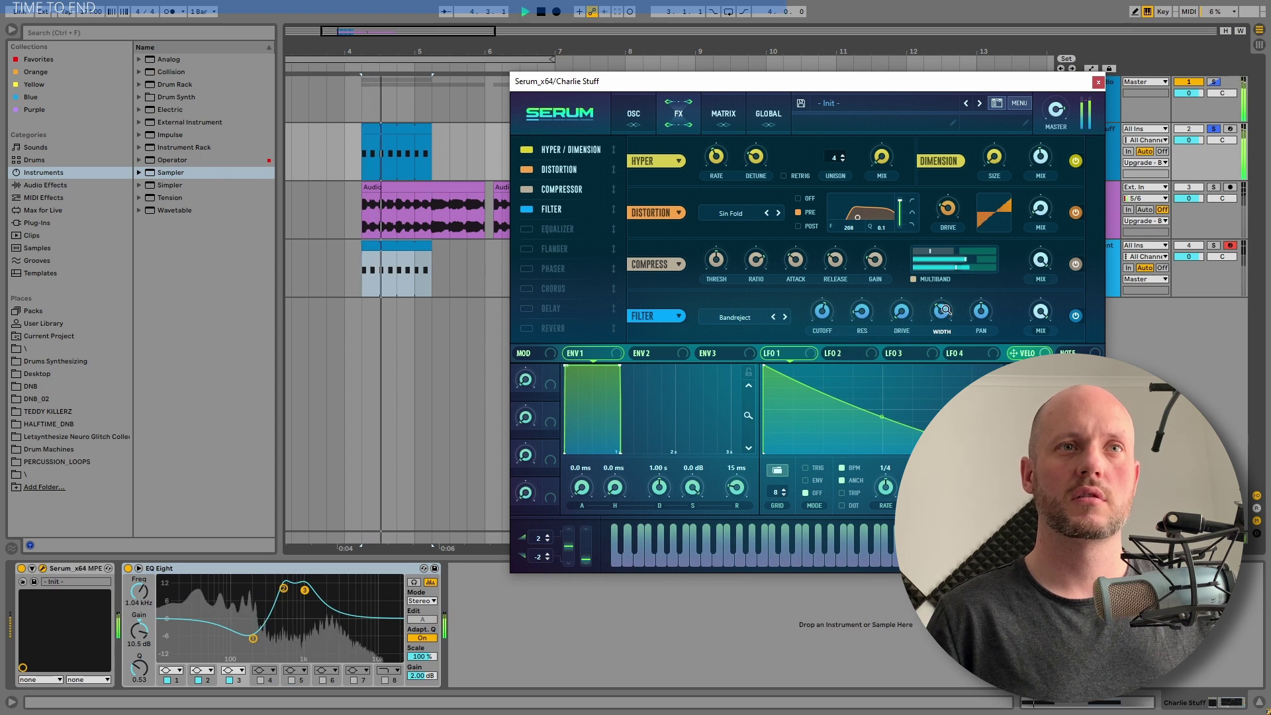
{"action": "left_click_drag", "start_coordinate": [937, 312], "coordinate": [909, 297]}
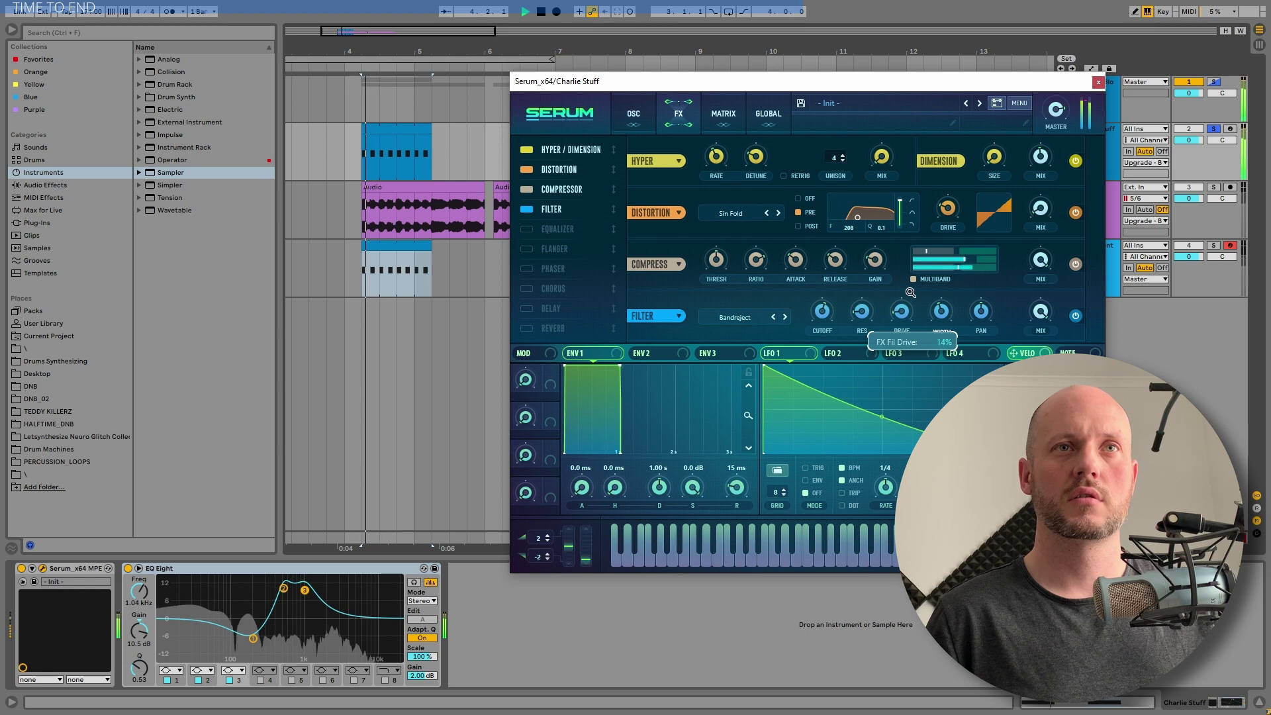
{"action": "left_click", "coordinate": [437, 214]}
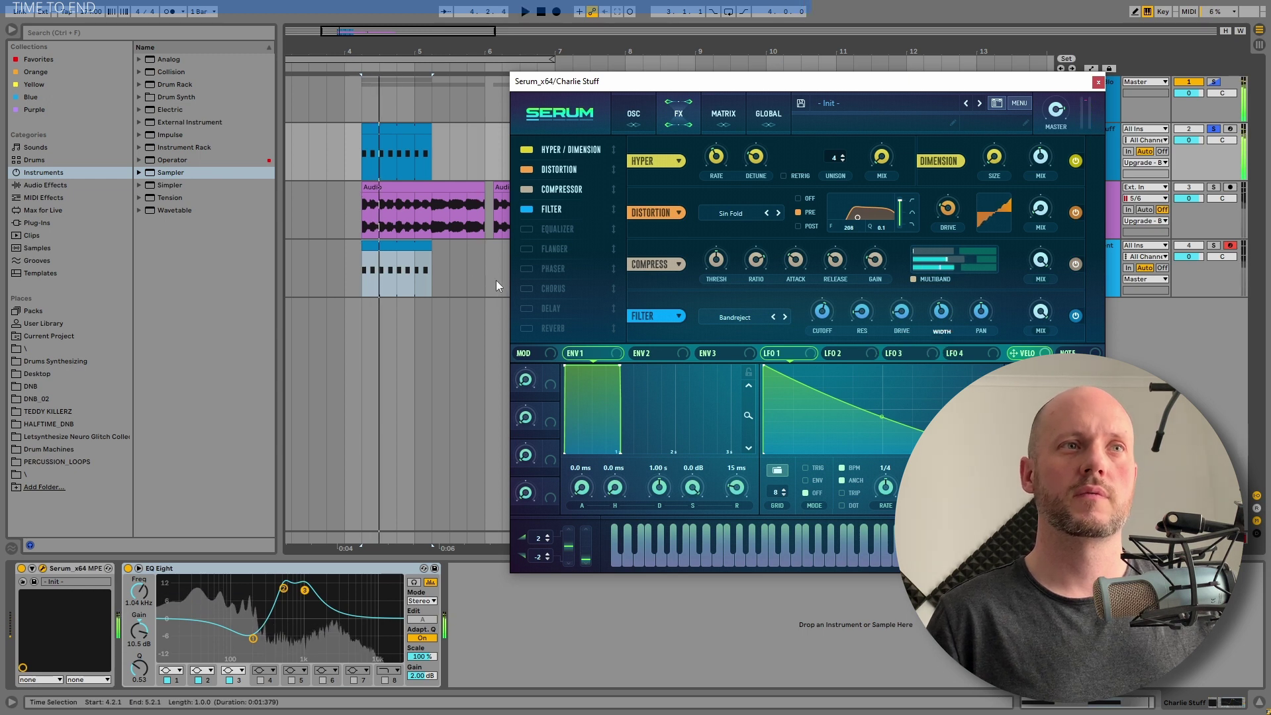
Enable the Equalizer after the Filter and cut its high band at about 3013 Hz.
{"action": "left_click", "coordinate": [537, 234]}
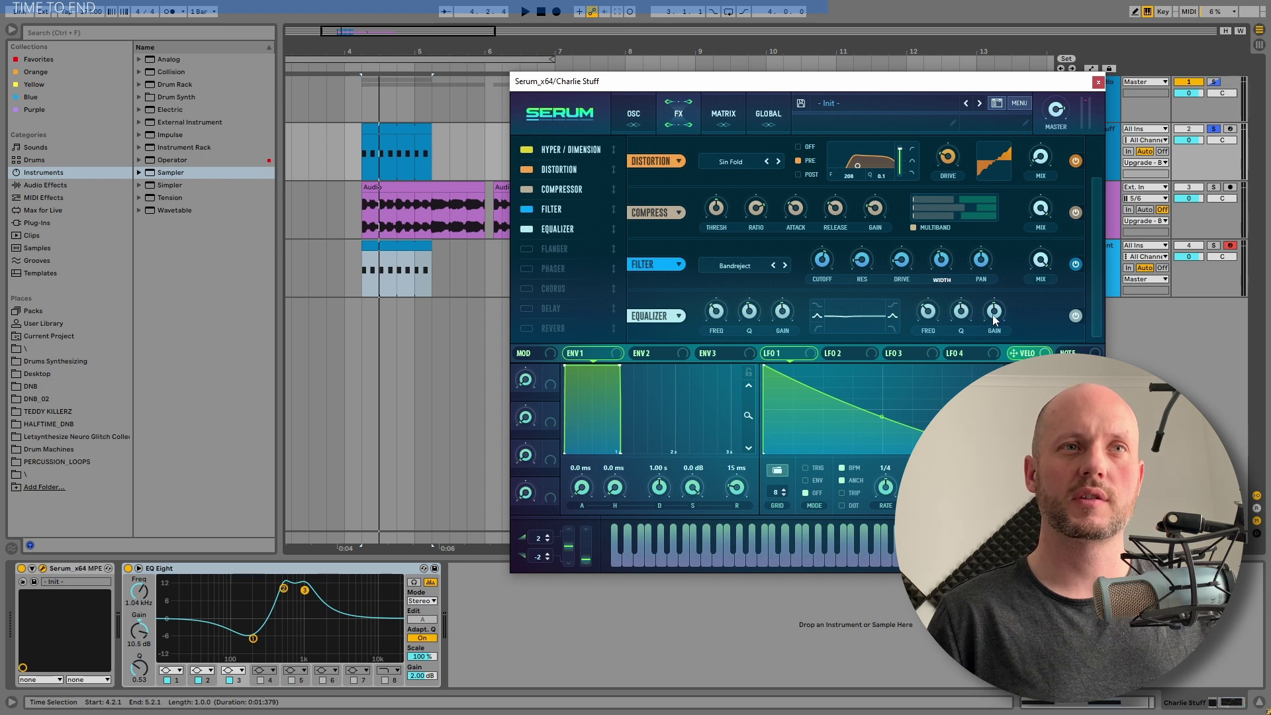
{"action": "left_click_drag", "start_coordinate": [993, 316], "coordinate": [996, 349]}
{"action": "left_click_drag", "start_coordinate": [927, 306], "coordinate": [936, 272]}
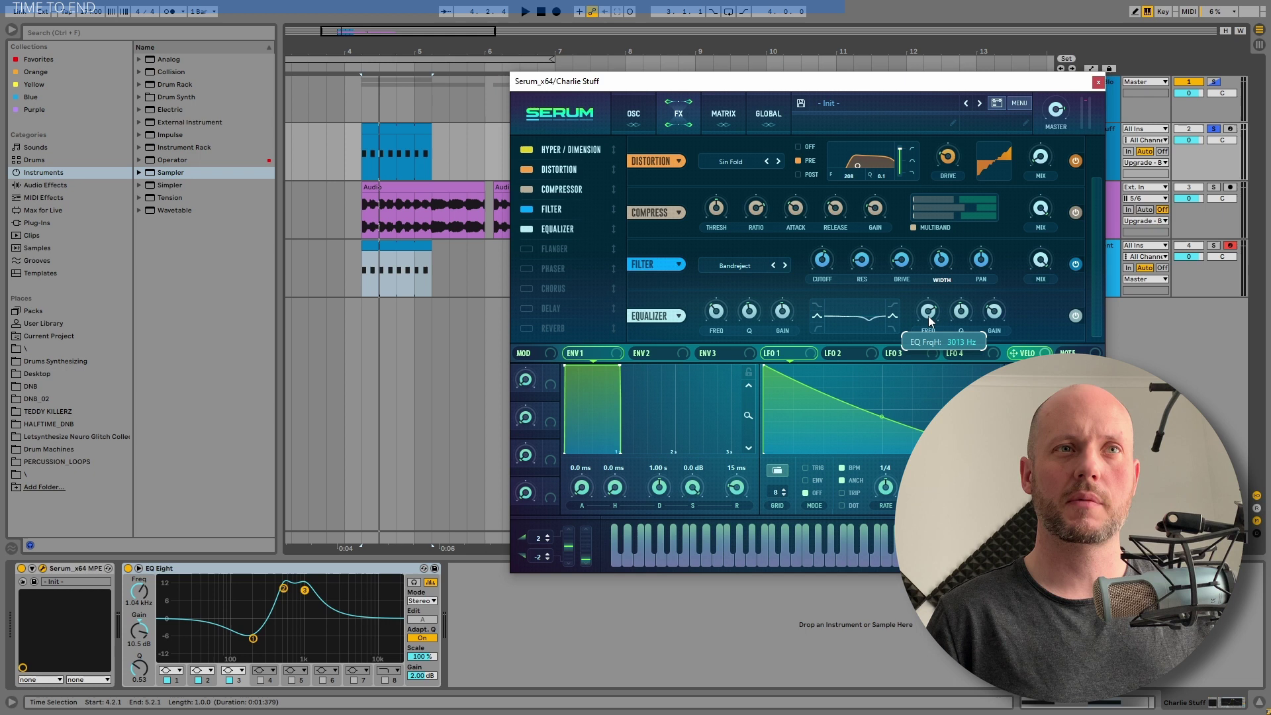
{"action": "key", "text": "space"}
{"action": "left_click_drag", "start_coordinate": [929, 319], "coordinate": [933, 323]}
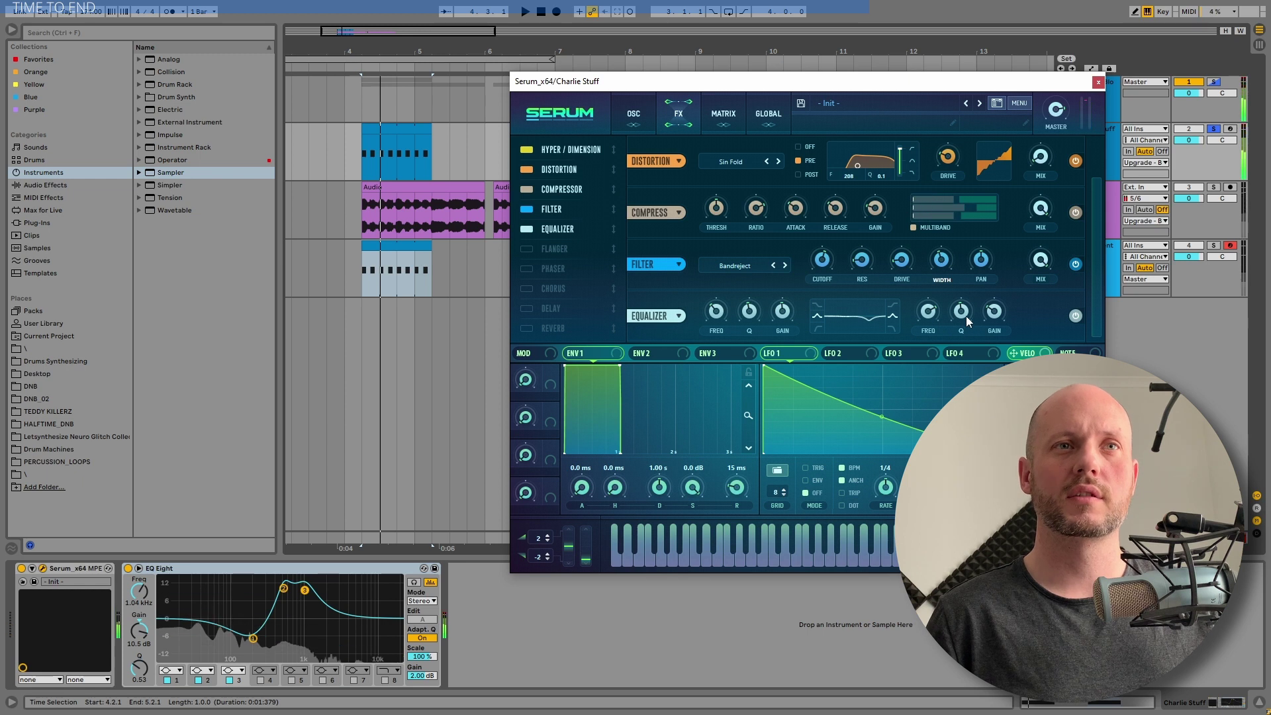
Refine the equalizer's high-band cut to 50% Q and about 2300 Hz, adjusting its gain.
{"action": "left_click", "coordinate": [966, 315]}
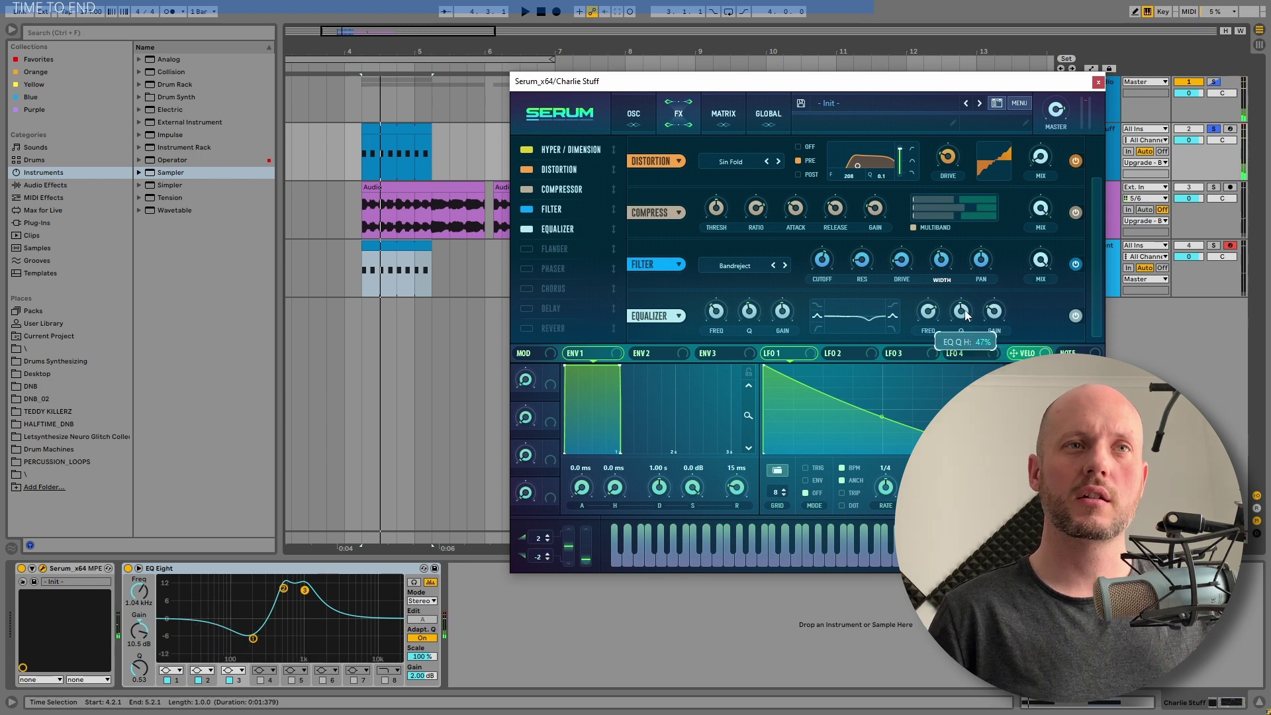
{"action": "left_click", "coordinate": [997, 323]}
{"action": "left_click", "coordinate": [963, 315]}
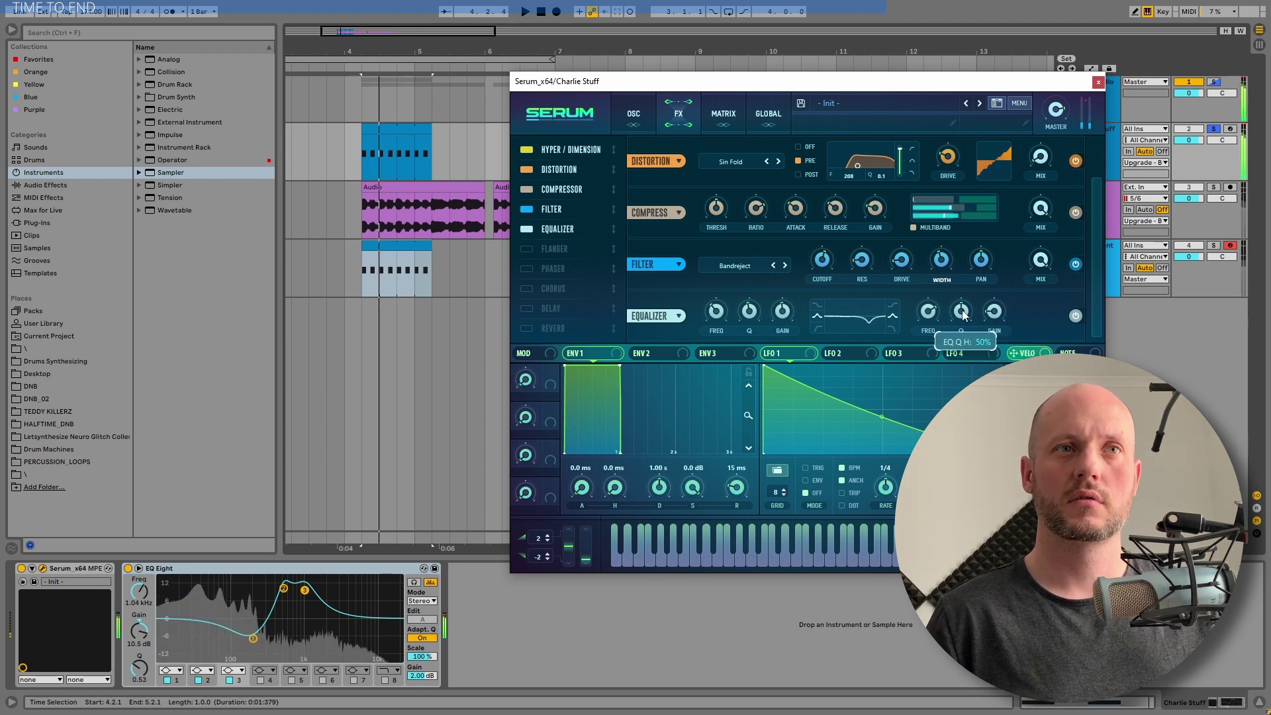
{"action": "left_click", "coordinate": [930, 310]}
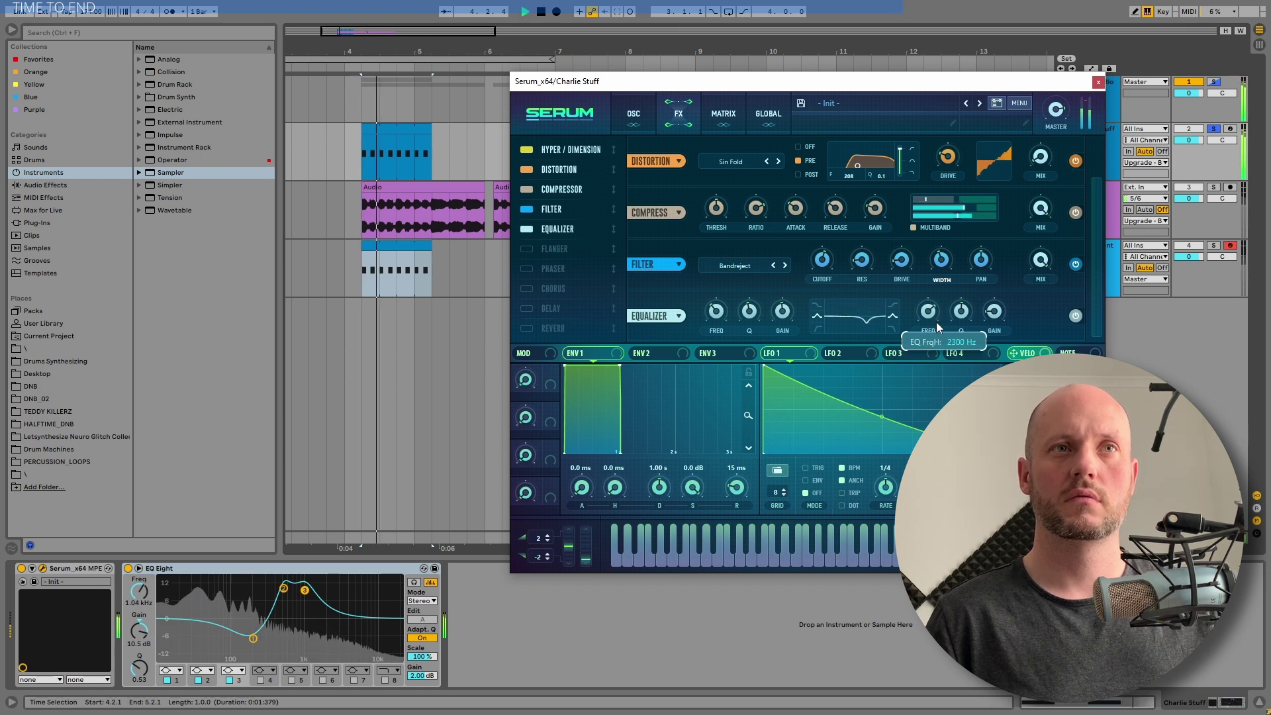
{"action": "left_click_drag", "start_coordinate": [997, 313], "coordinate": [1000, 301]}
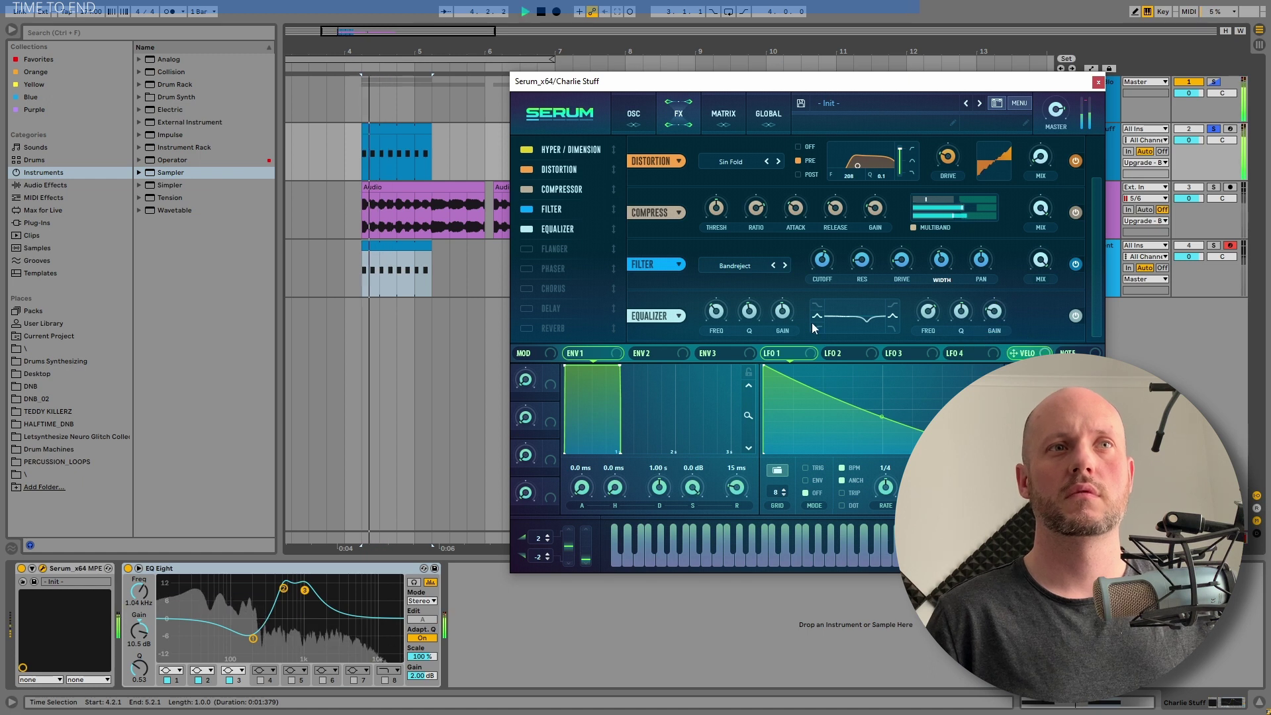
Boost the equalizer's low band by about 11.6 dB at about 808 Hz while auditioning the clip.
{"action": "left_click_drag", "start_coordinate": [782, 312], "coordinate": [778, 298]}
{"action": "mouse_move", "coordinate": [719, 300]}
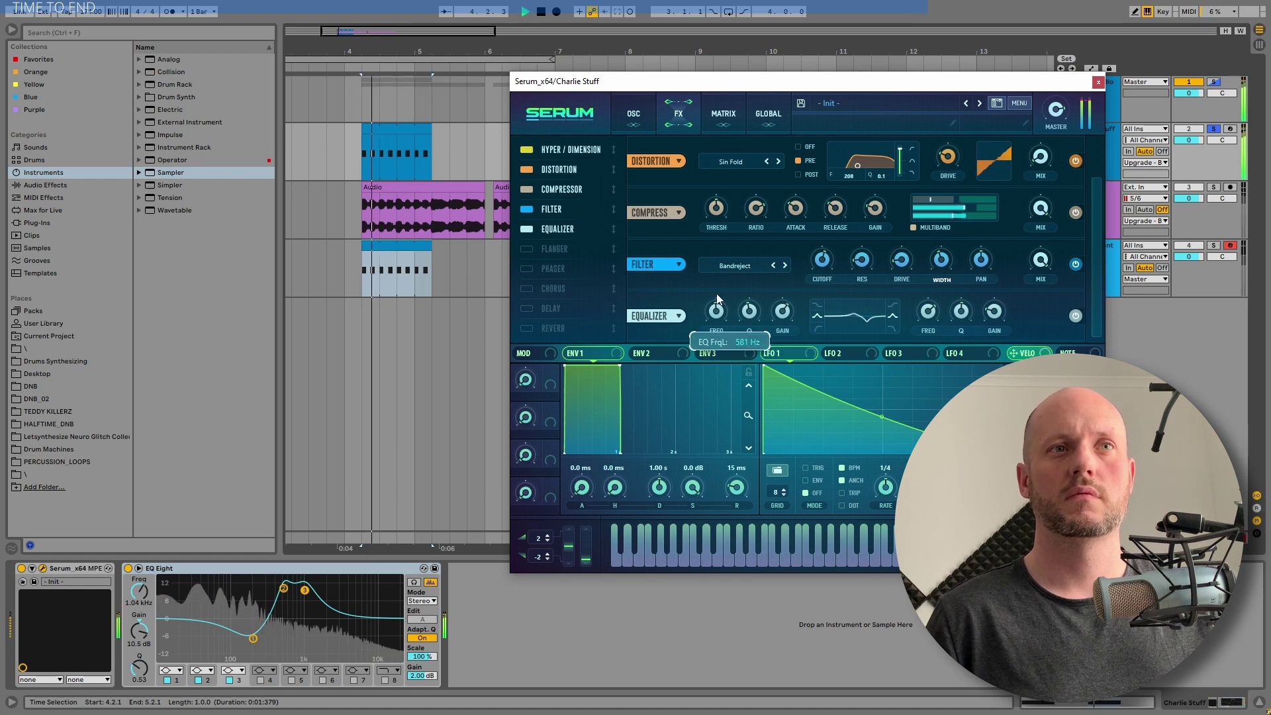
{"action": "mouse_move", "coordinate": [788, 305]}
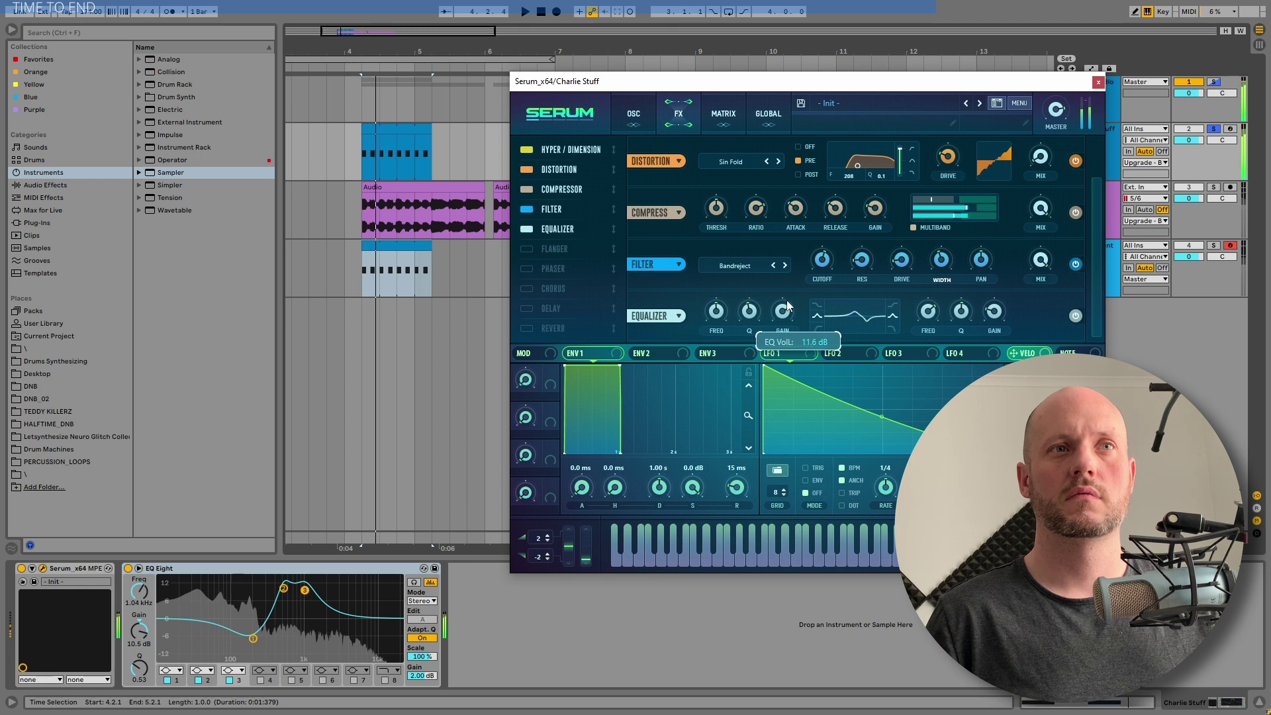
{"action": "mouse_move", "coordinate": [754, 323]}
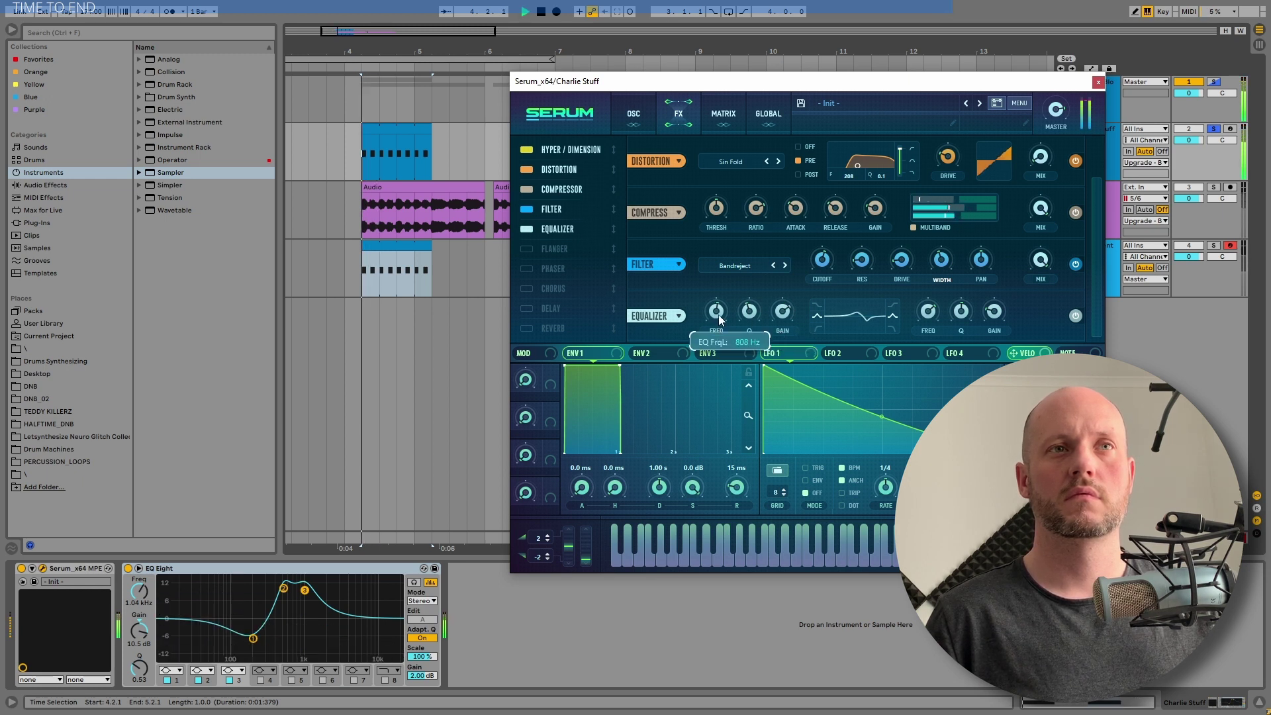
{"action": "key", "text": "space"}
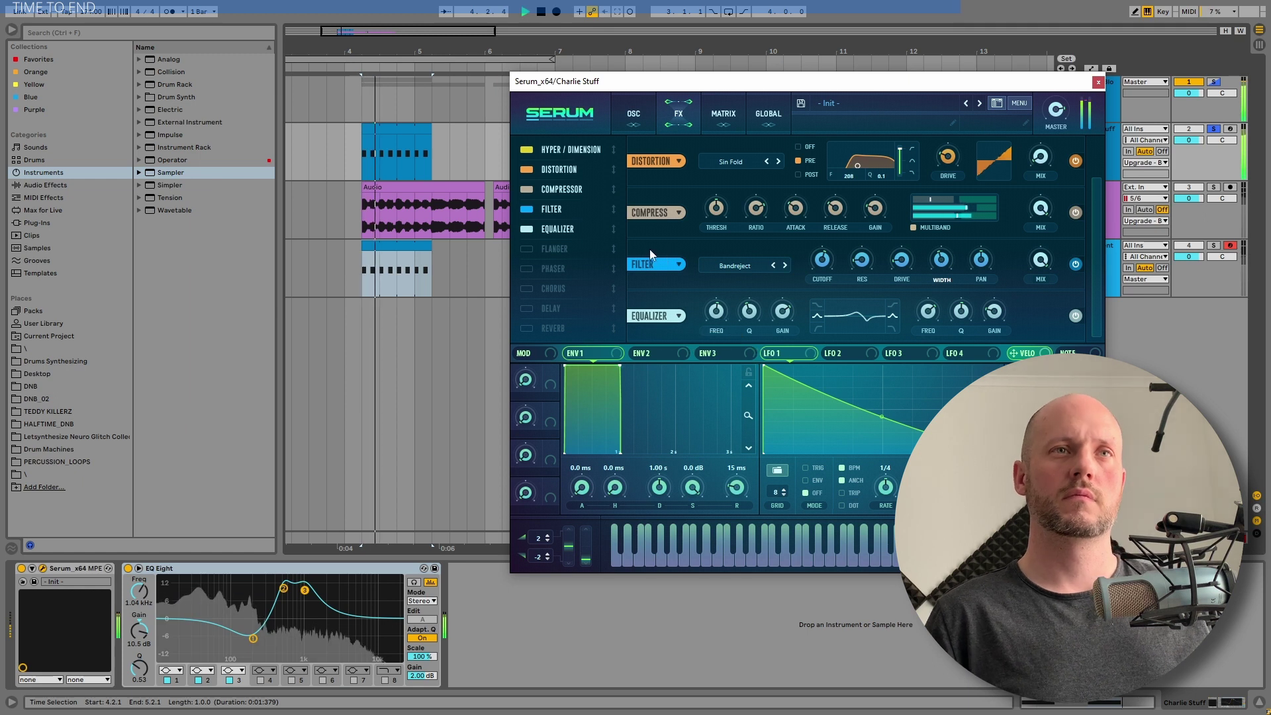
{"action": "key", "text": "space"}
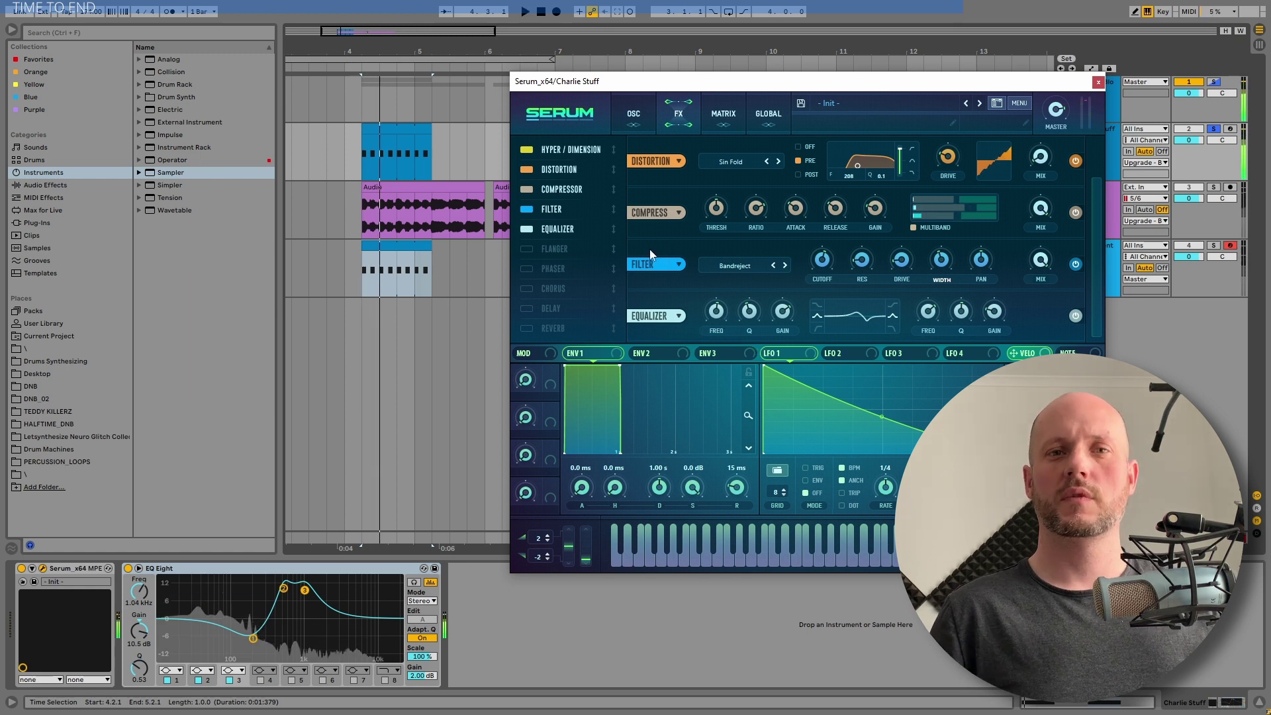
Open oscillator A's wavetable editor, add a low seventh harmonic and lower the third harmonic to about 30% while auditioning.
{"action": "left_click", "coordinate": [633, 112]}
{"action": "left_click", "coordinate": [774, 194]}
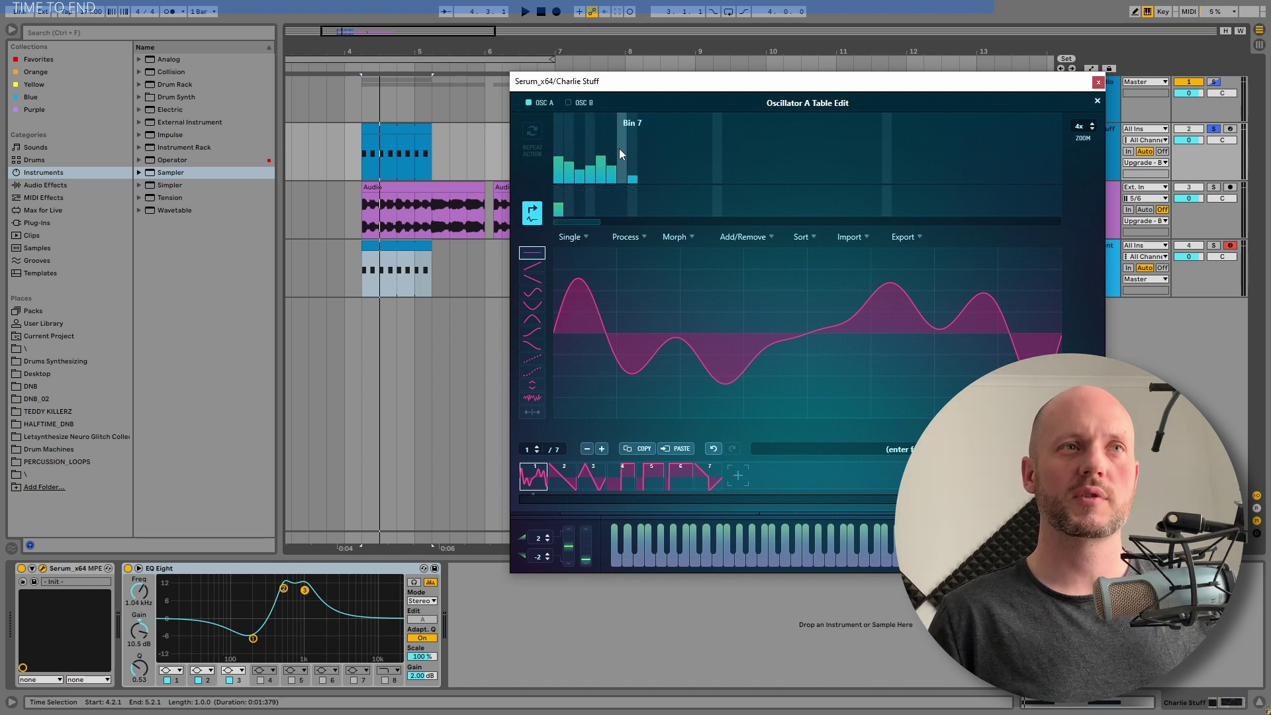
{"action": "key", "text": "space"}
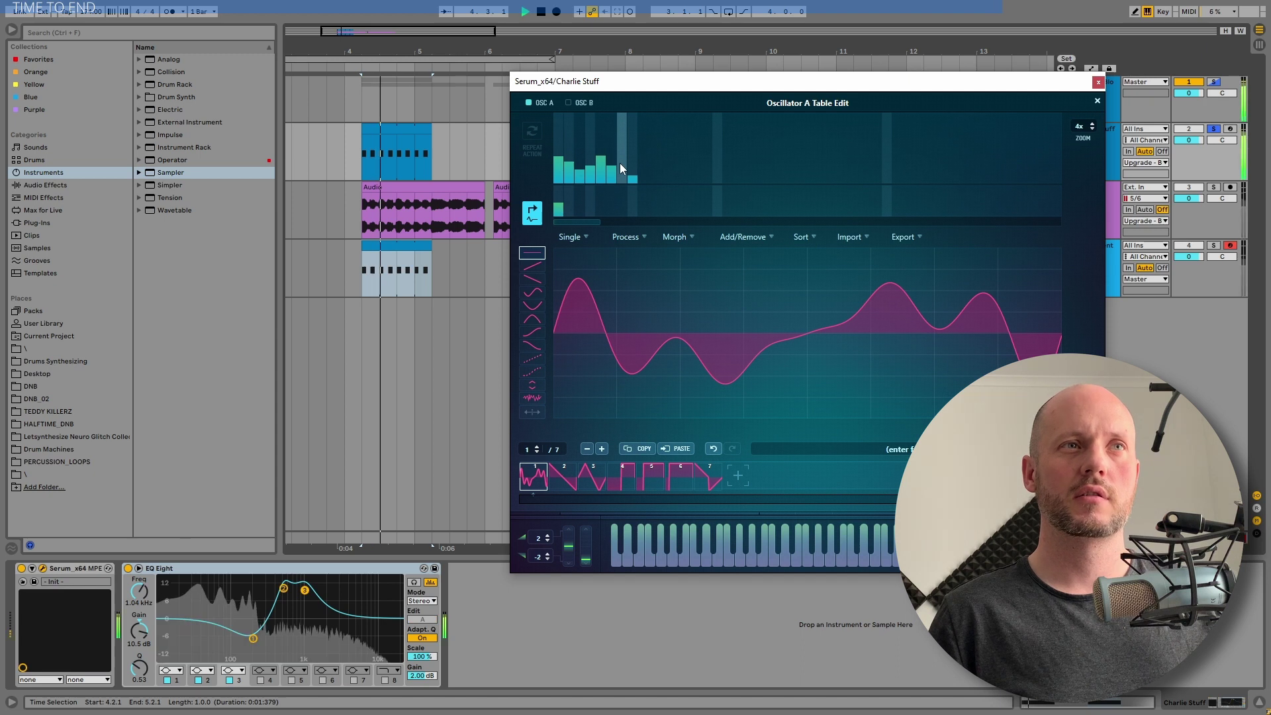
{"action": "key", "text": "space"}
{"action": "mouse_move", "coordinate": [620, 163]}
{"action": "left_mouse_down"}
{"action": "mouse_move", "coordinate": [620, 176]}
{"action": "mouse_move", "coordinate": [590, 145]}
{"action": "mouse_move", "coordinate": [588, 165]}
{"action": "left_mouse_up"}
{"action": "key", "text": "space"}
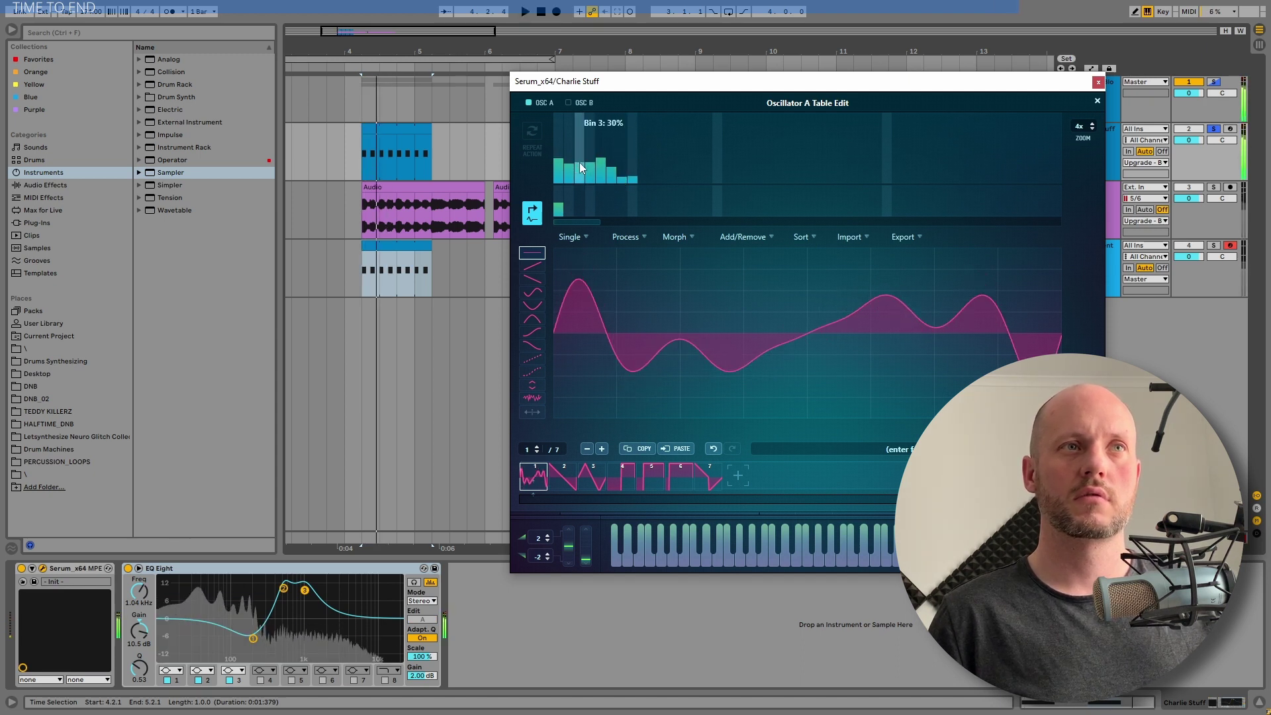
Refine the third harmonic and raise the first harmonic to about 52% while auditioning the clip.
{"action": "left_click", "coordinate": [579, 160]}
{"action": "left_click", "coordinate": [579, 161]}
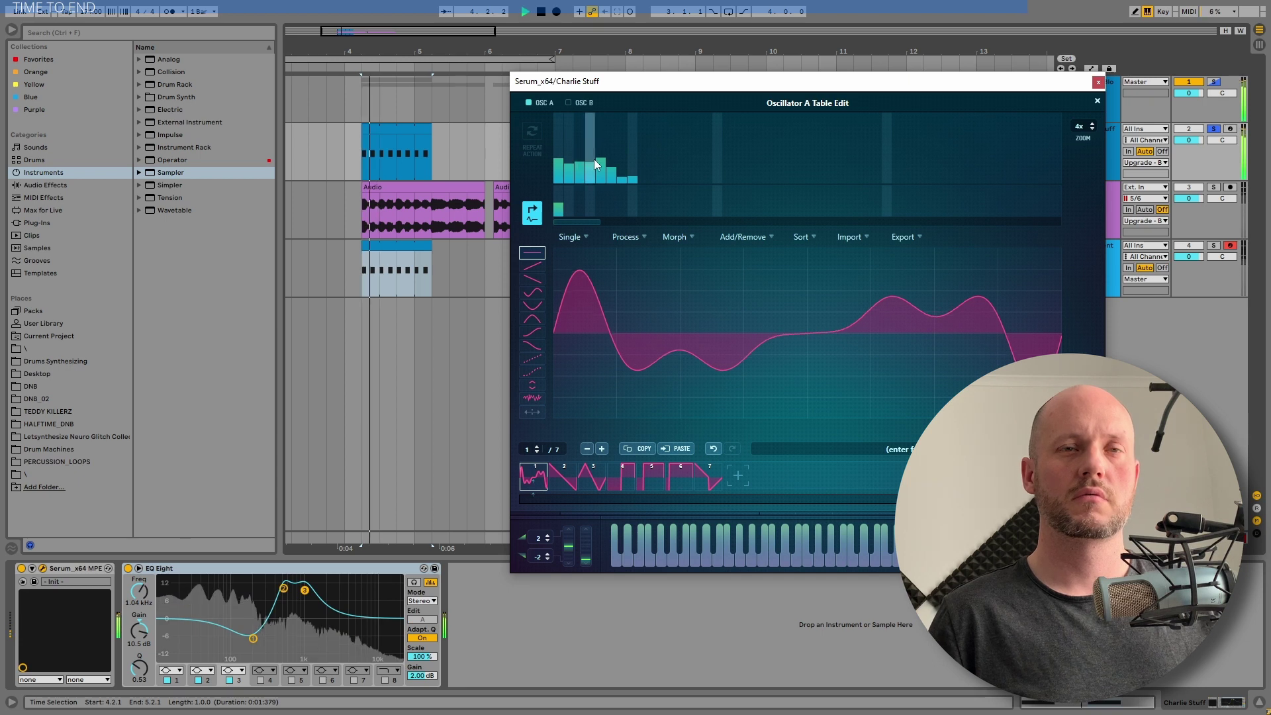
{"action": "left_click", "coordinate": [559, 141]}
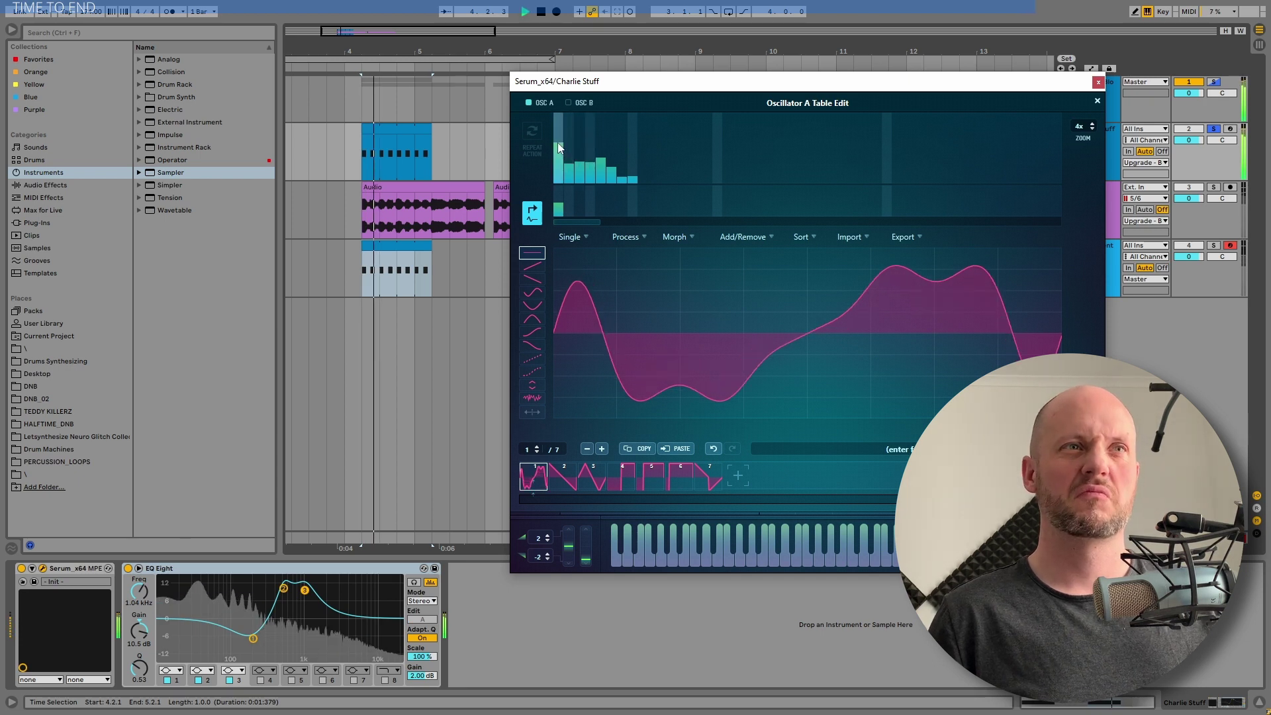
{"action": "left_click", "coordinate": [559, 134]}
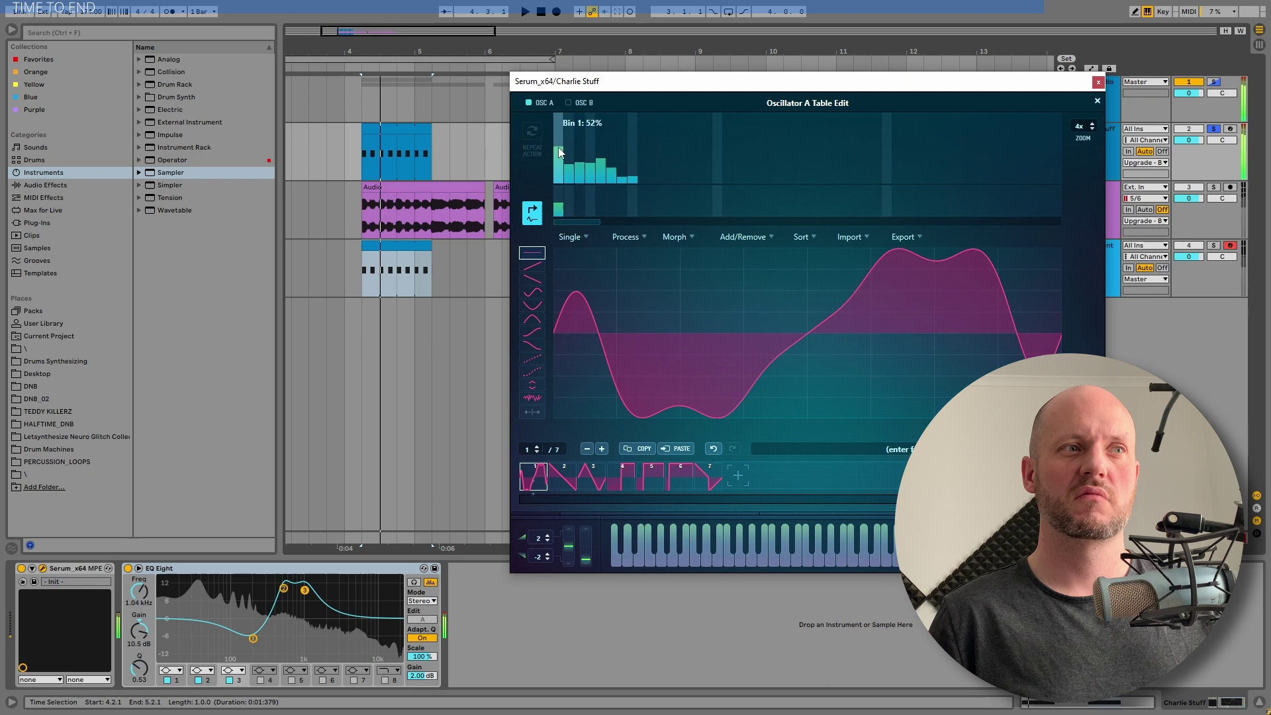
{"action": "left_click", "coordinate": [558, 149]}
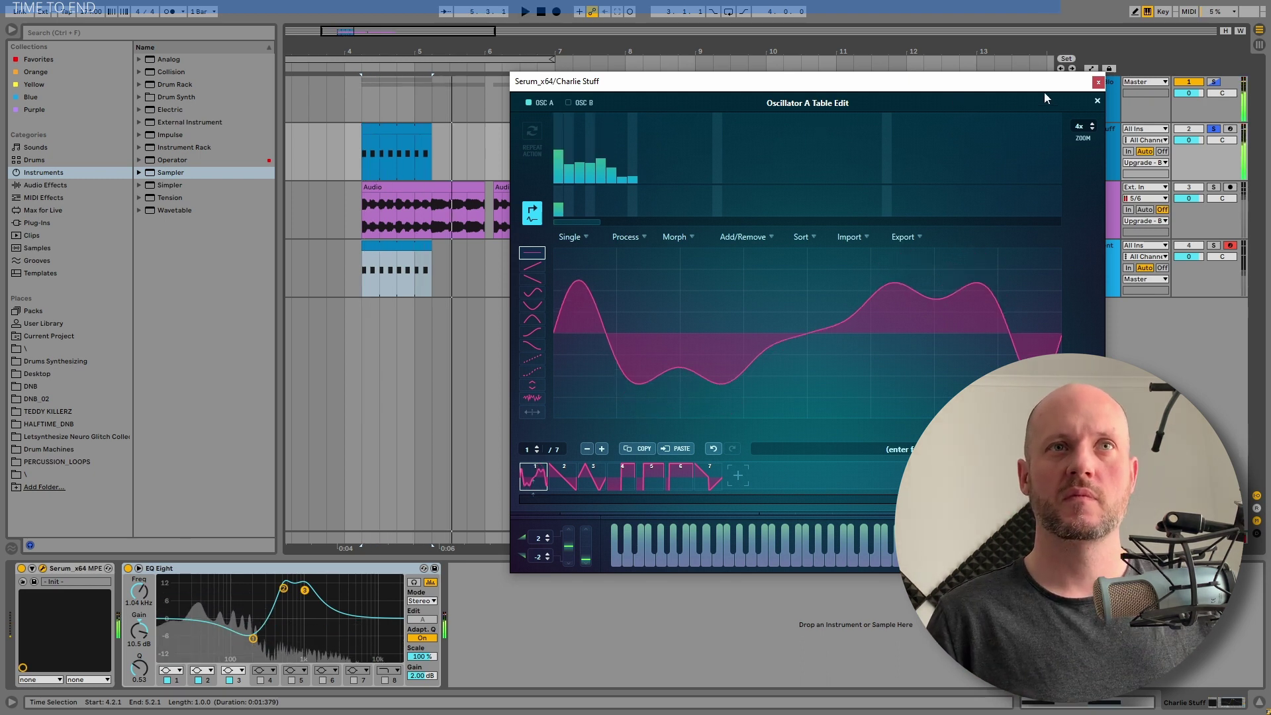
Close the synth window, unsolo the Charlie Stuff track, deactivate the 4 Instrument track and compare the bass with the reference audio.
{"action": "left_click", "coordinate": [1099, 83]}
{"action": "left_click", "coordinate": [1220, 130]}
{"action": "left_click", "coordinate": [1190, 129]}
{"action": "key", "text": "space"}
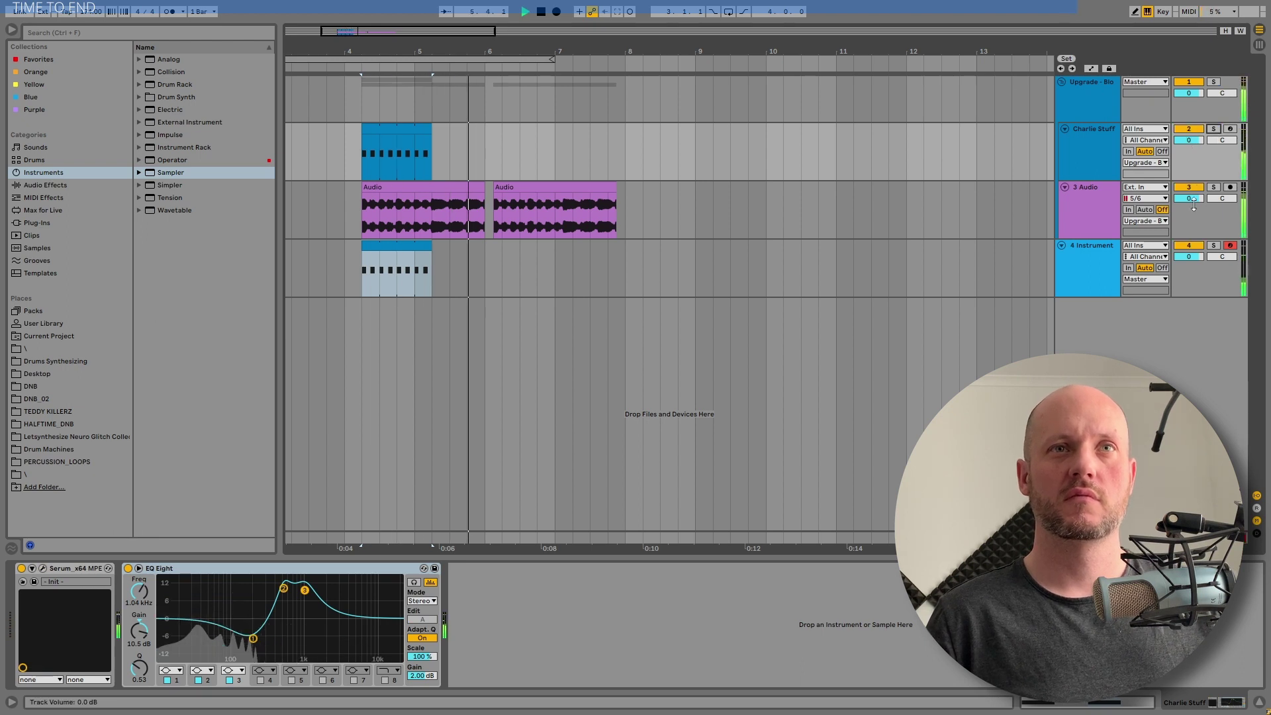
{"action": "key", "text": "space"}
{"action": "left_click", "coordinate": [1188, 246]}
{"action": "key", "text": "space"}
{"action": "left_click", "coordinate": [1097, 141]}
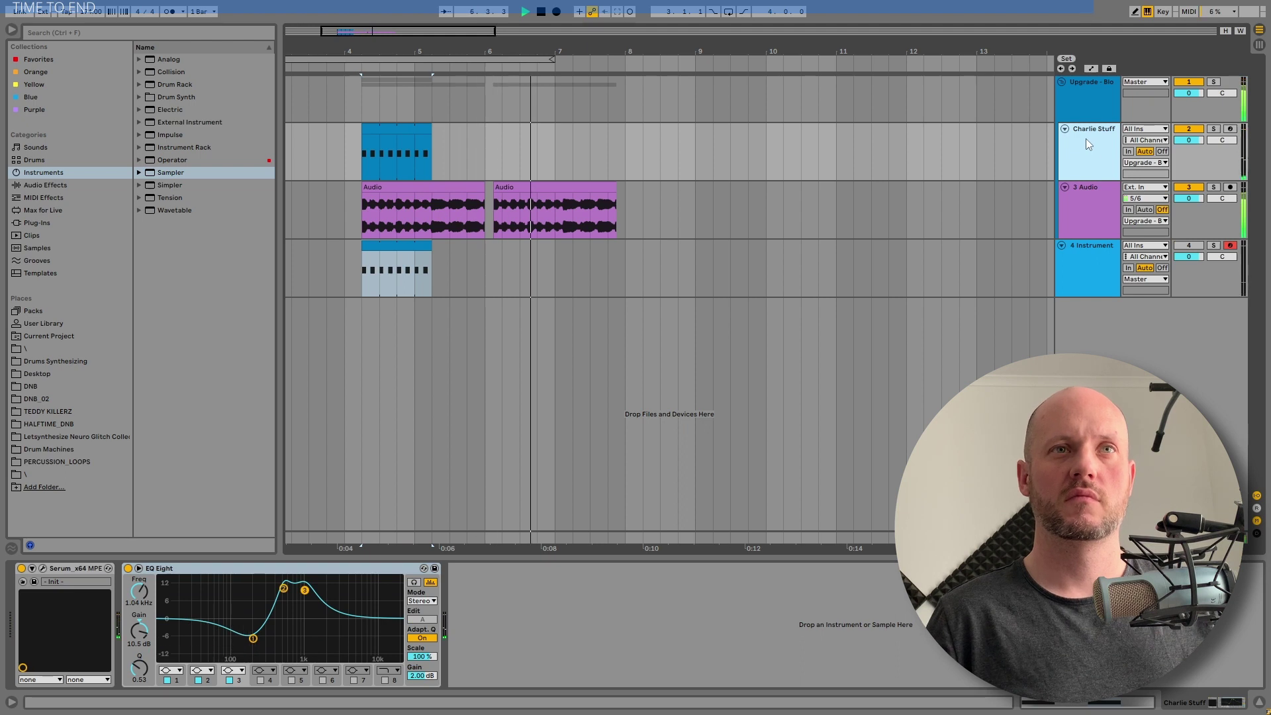
{"action": "key", "text": "space"}
Lower the Charlie Stuff filter cutoff to about 80 Hz and modulate it with LFO 1 in ENV mode.
{"action": "left_click", "coordinate": [42, 569]}
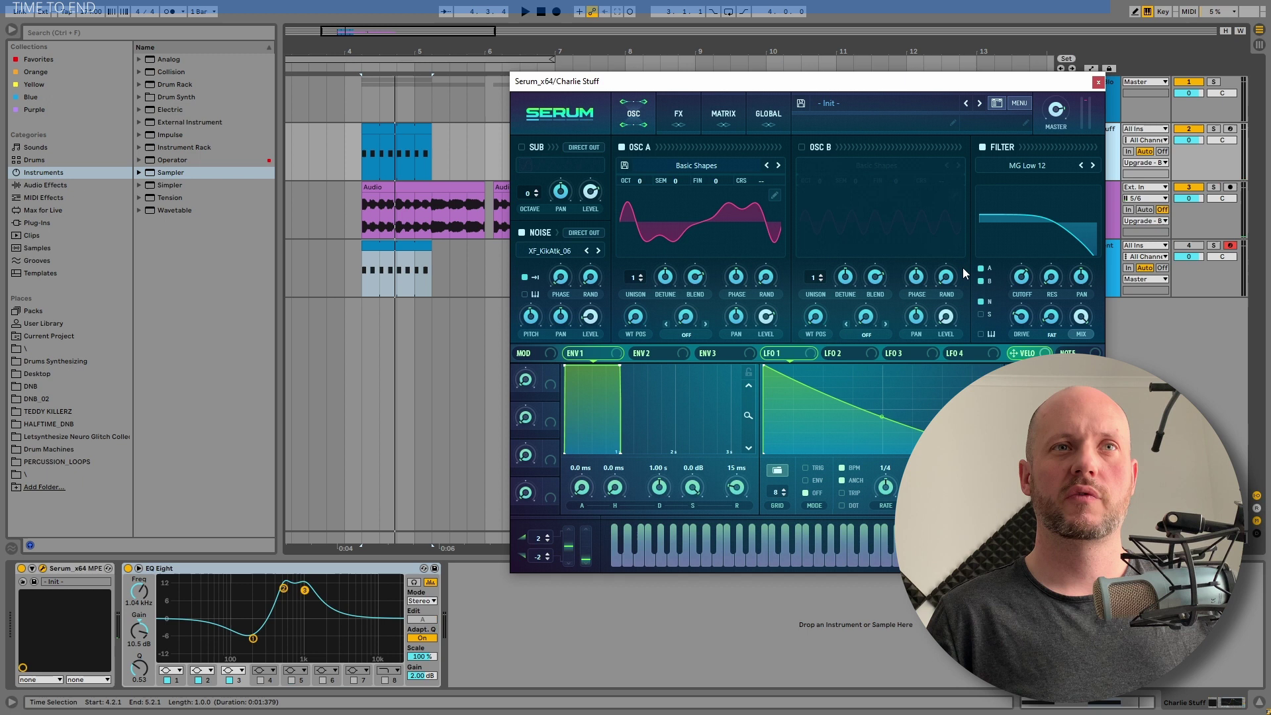
{"action": "left_click_drag", "start_coordinate": [1025, 286], "coordinate": [1015, 332]}
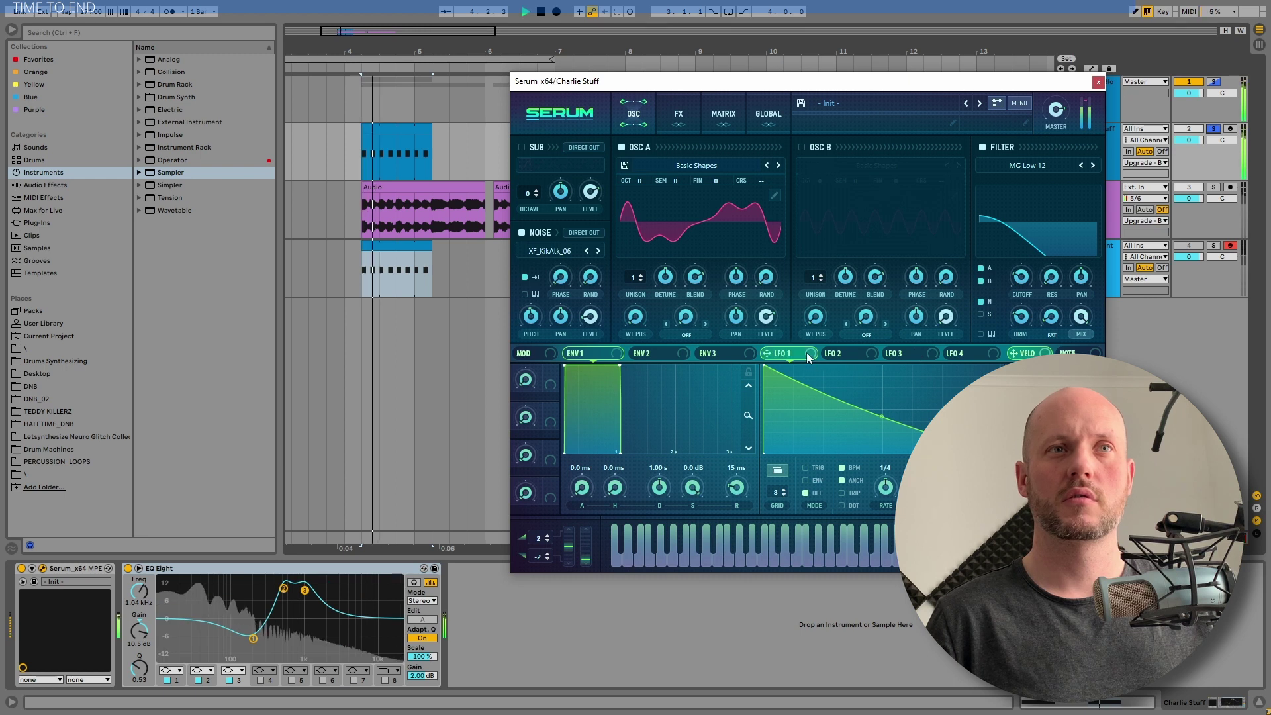
{"action": "left_click_drag", "start_coordinate": [807, 354], "coordinate": [1017, 280]}
{"action": "left_click", "coordinate": [812, 477]}
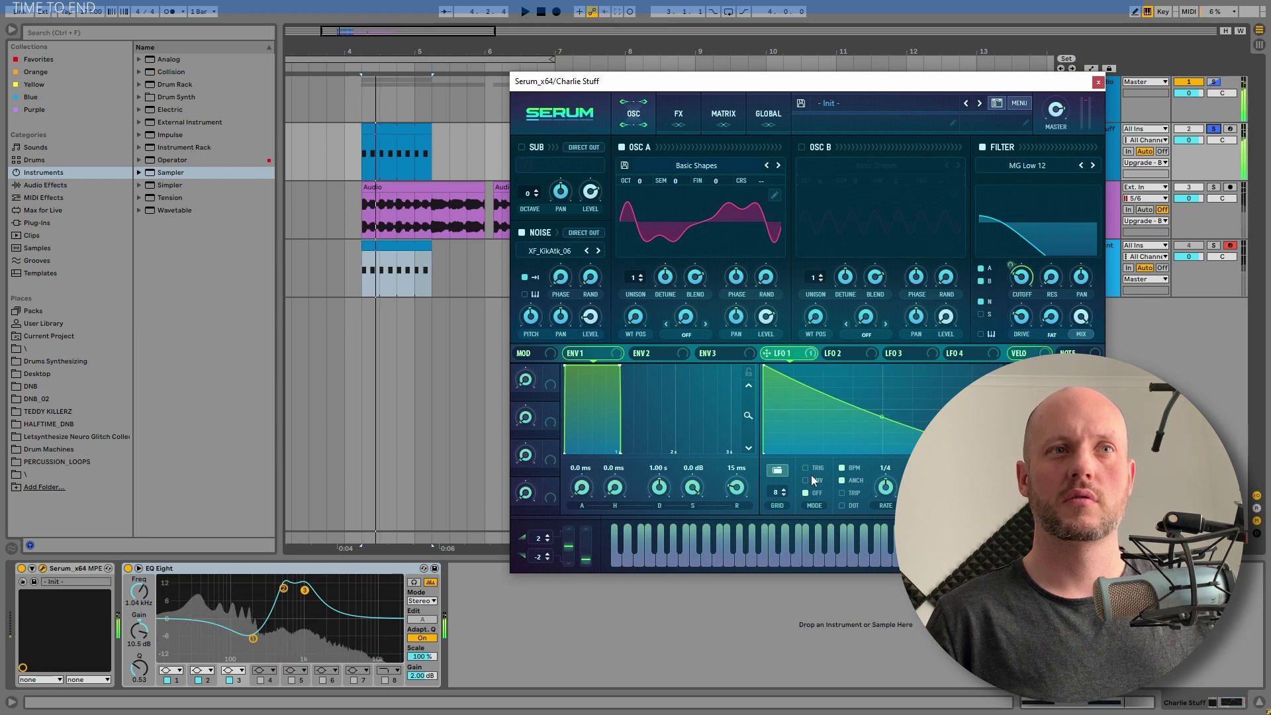
Shape LFO 1 into a short attack followed by a steep curved decay, with its rate at 1/8.
{"action": "left_click_drag", "start_coordinate": [882, 417], "coordinate": [862, 424]}
{"action": "left_click_drag", "start_coordinate": [764, 364], "coordinate": [768, 359]}
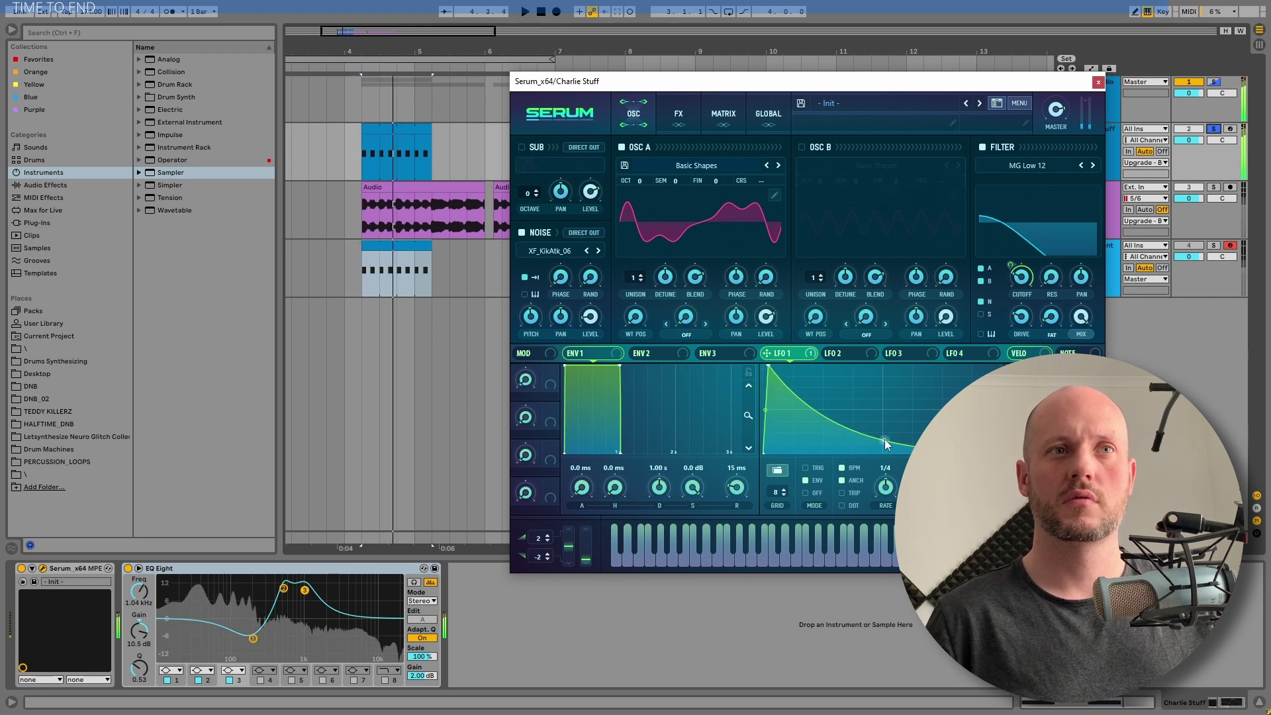
{"action": "left_click_drag", "start_coordinate": [886, 442], "coordinate": [885, 450]}
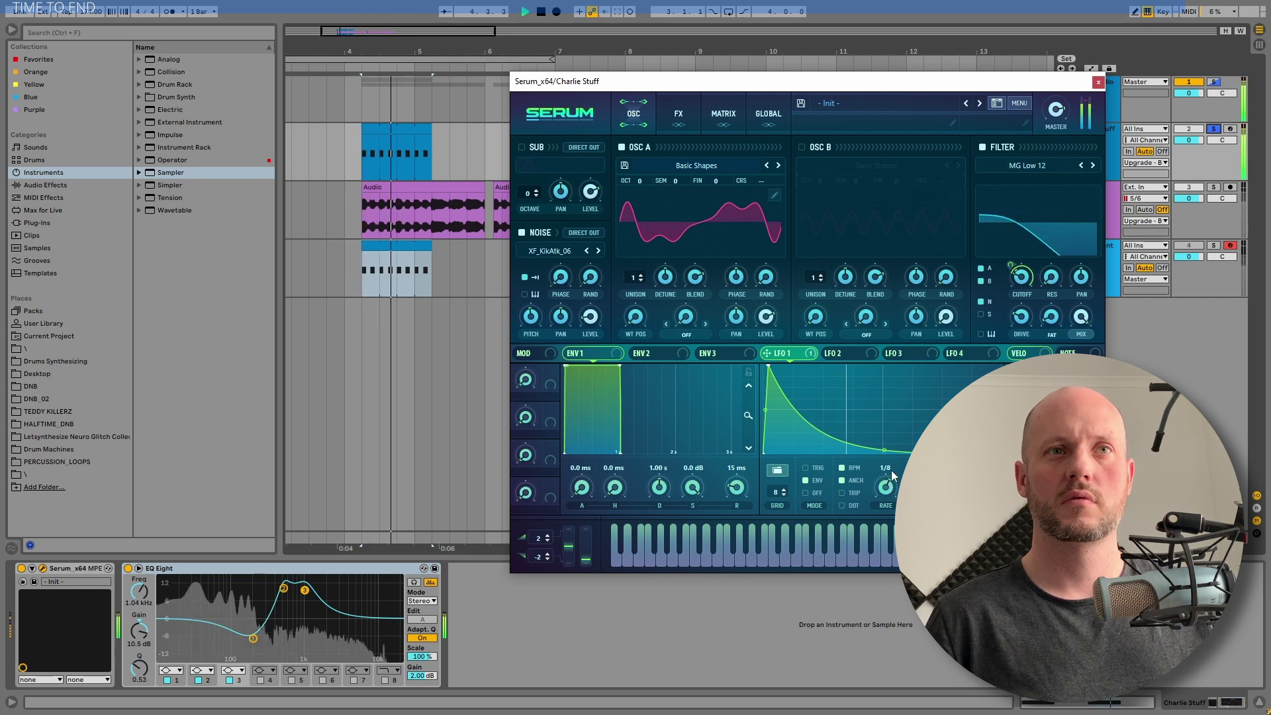
Set the filter's resonance to 0% and its fat to about 39%, and unsolo the track for playback with the reference.
{"action": "mouse_move", "coordinate": [1024, 270]}
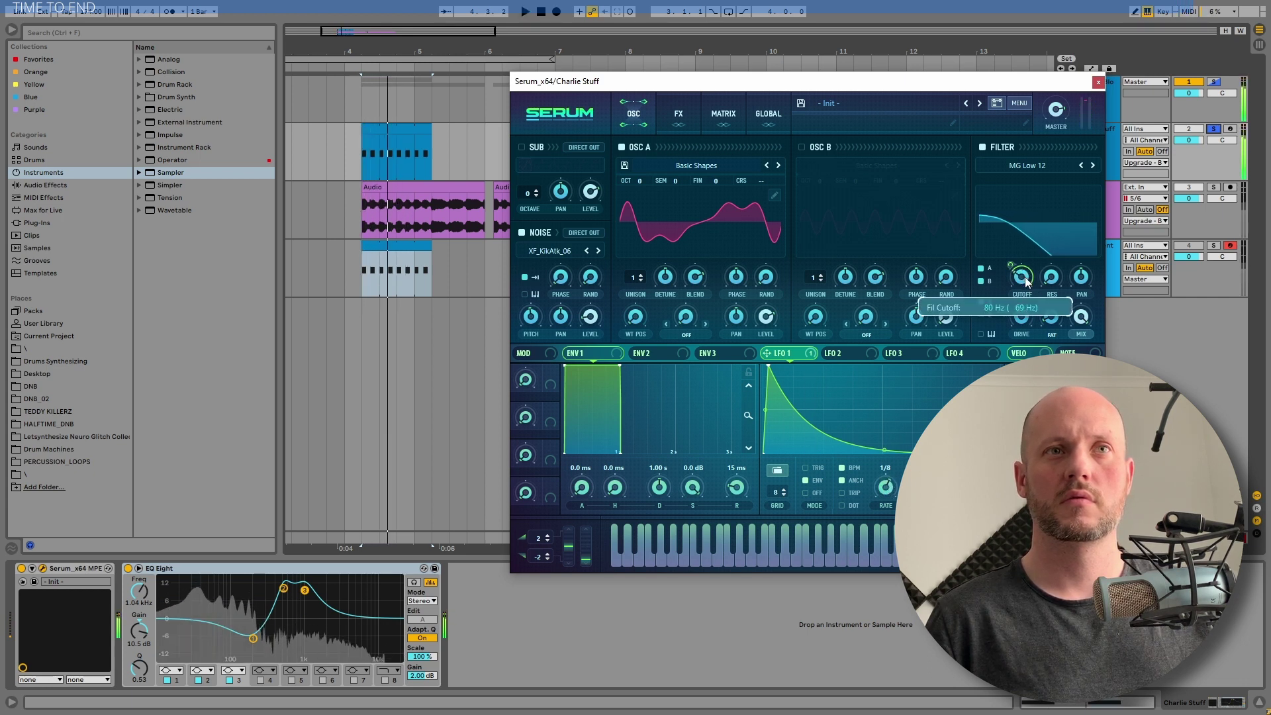
{"action": "left_click_drag", "start_coordinate": [1058, 264], "coordinate": [1056, 284]}
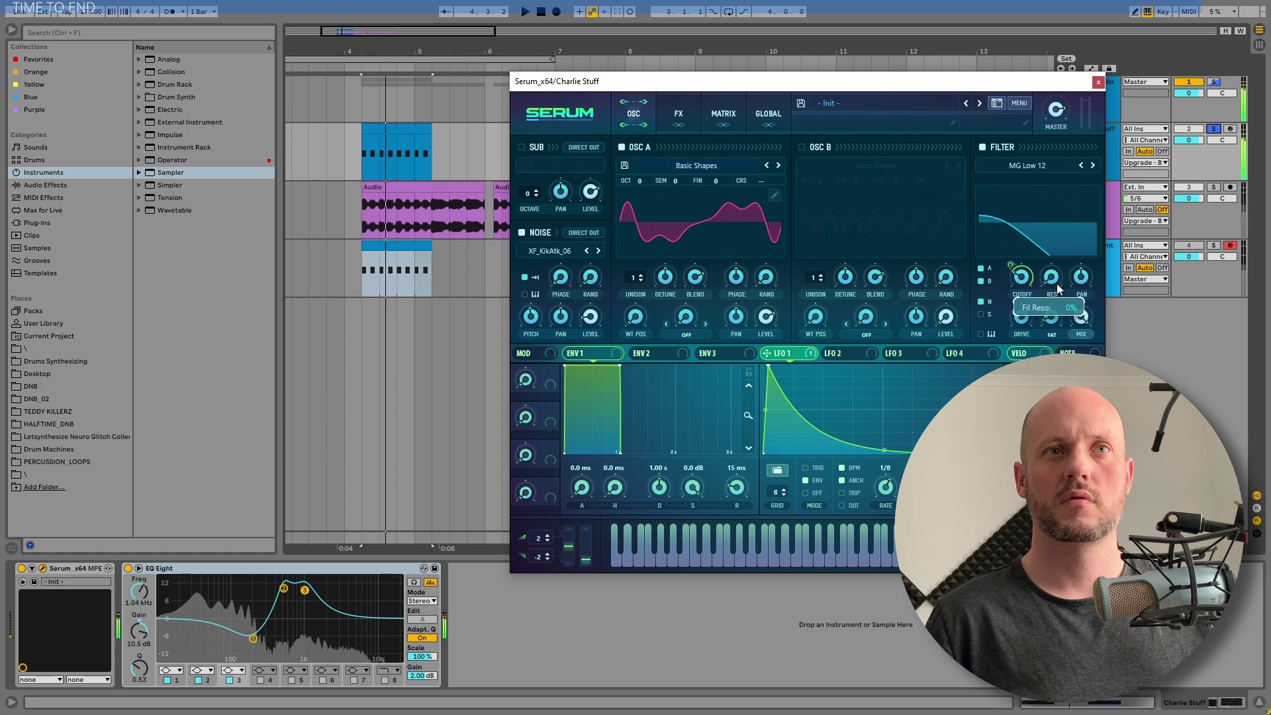
{"action": "left_click_drag", "start_coordinate": [1049, 327], "coordinate": [1049, 280]}
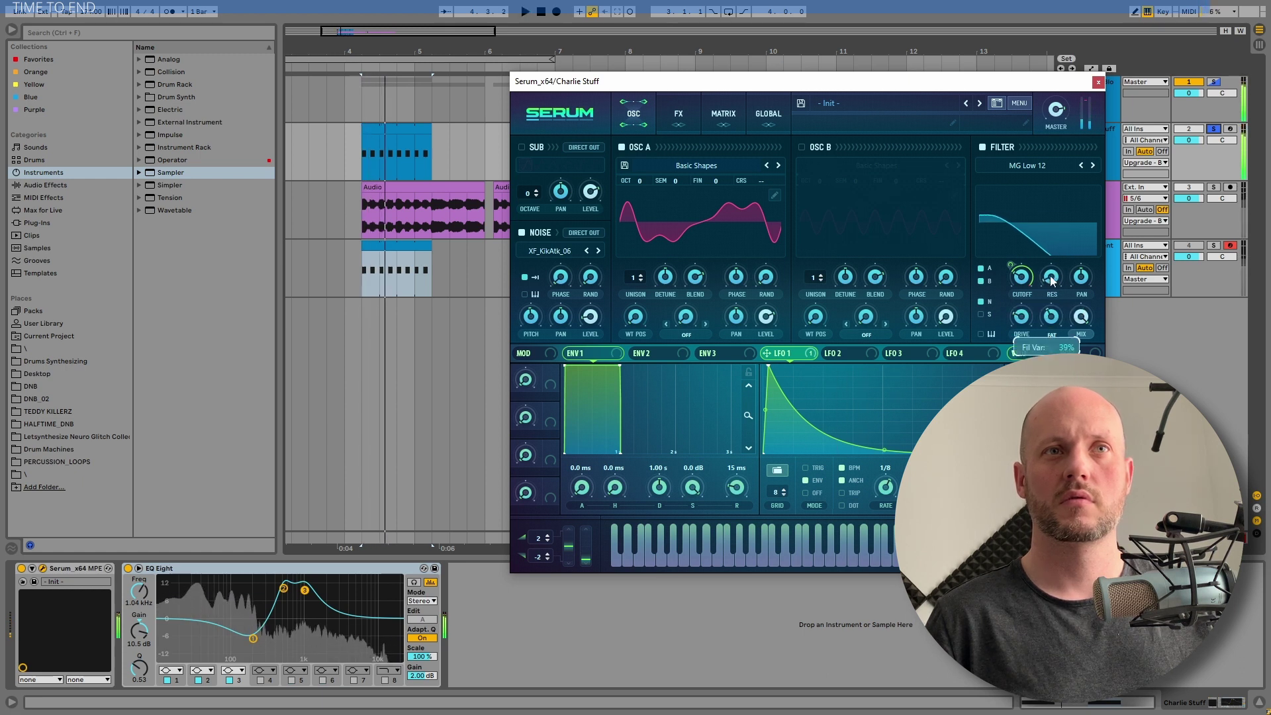
{"action": "left_click", "coordinate": [1215, 130]}
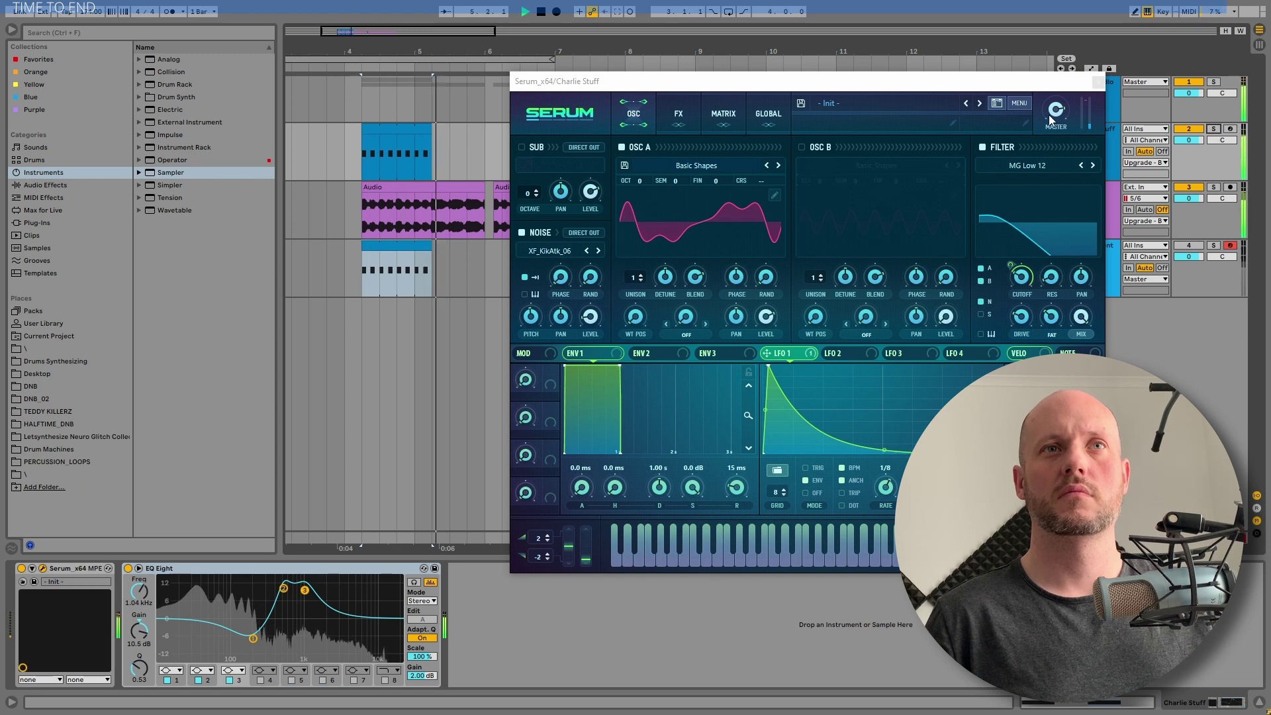